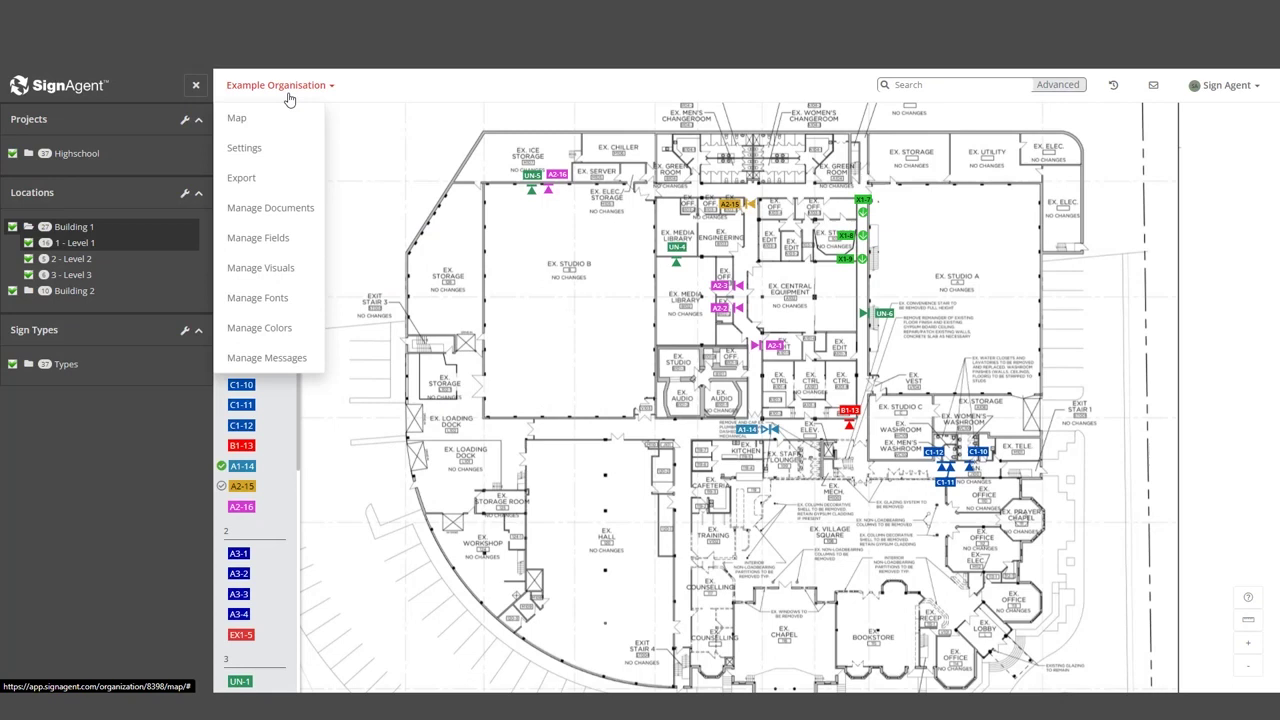
Browse the organisation's document lists, then list the templates available for a new document.
click(270, 207)
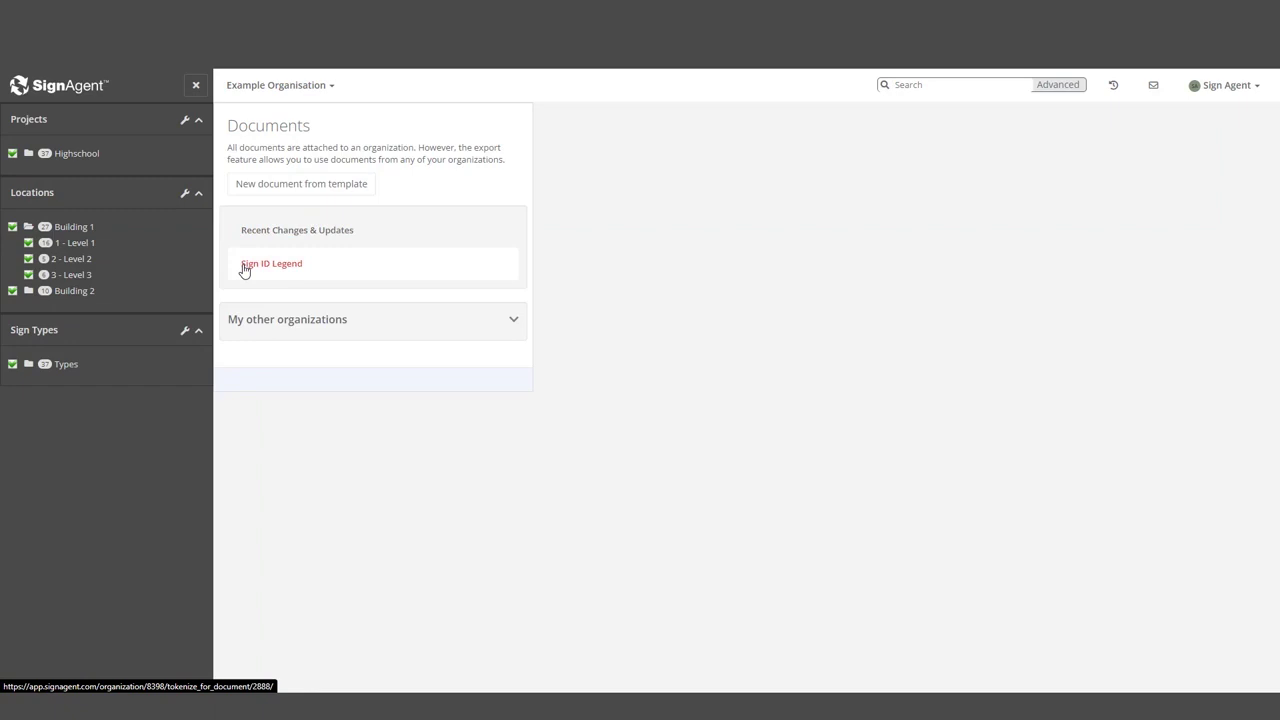
click(513, 323)
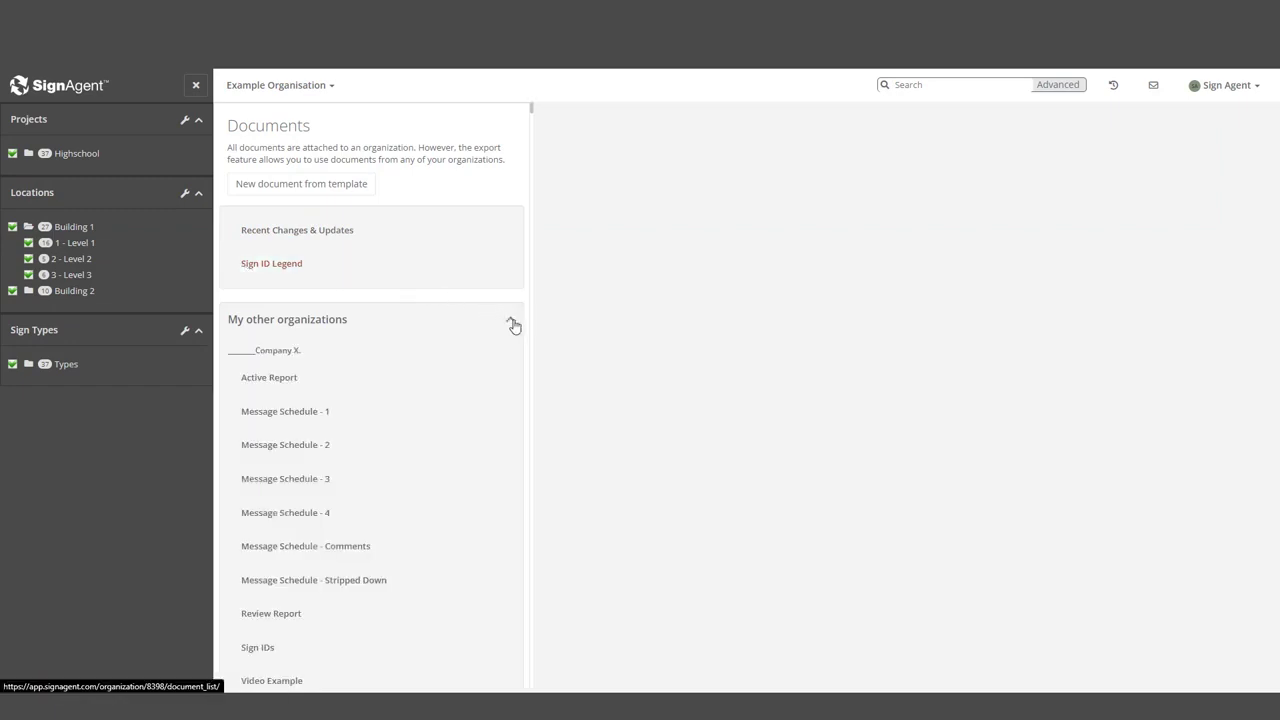
click(306, 416)
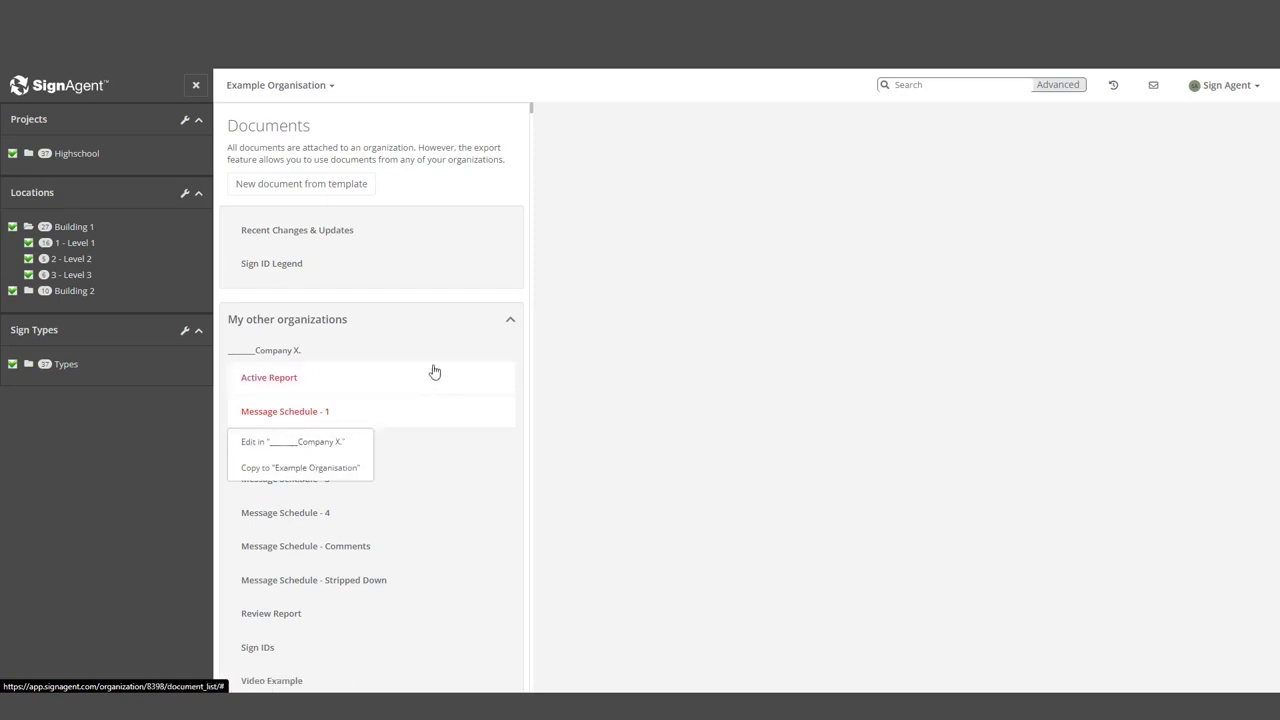
click(511, 324)
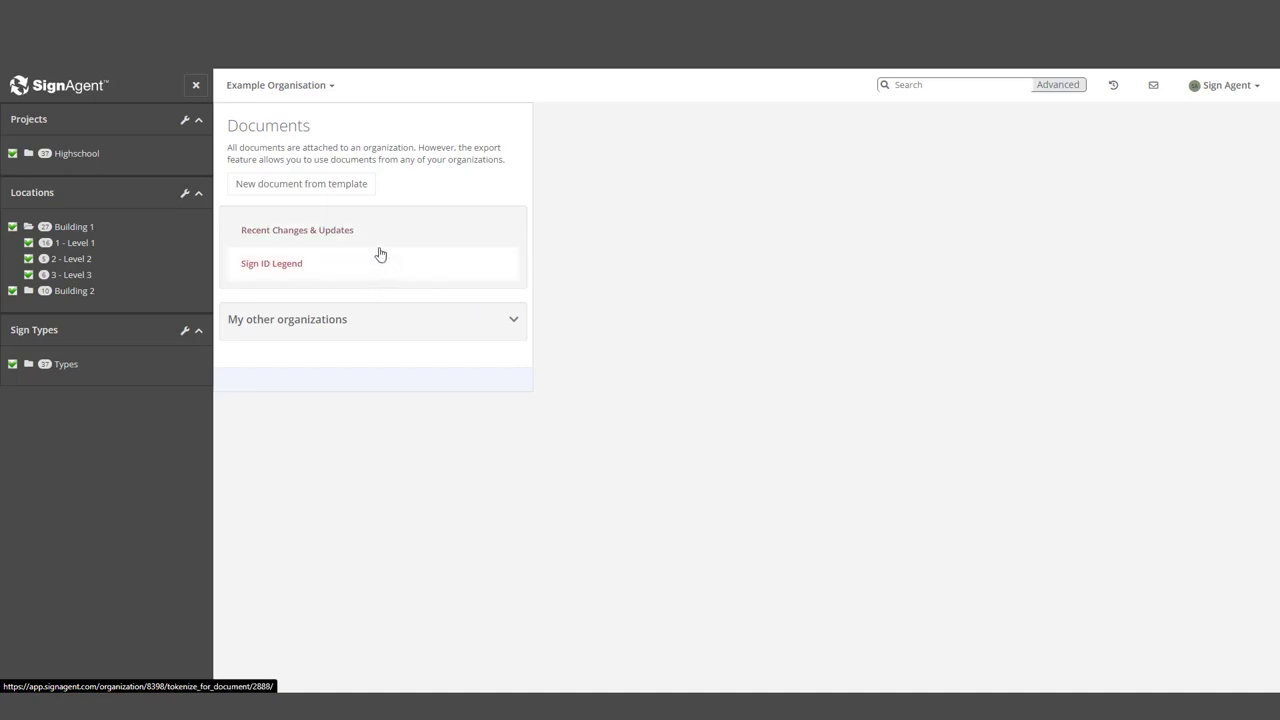
click(343, 193)
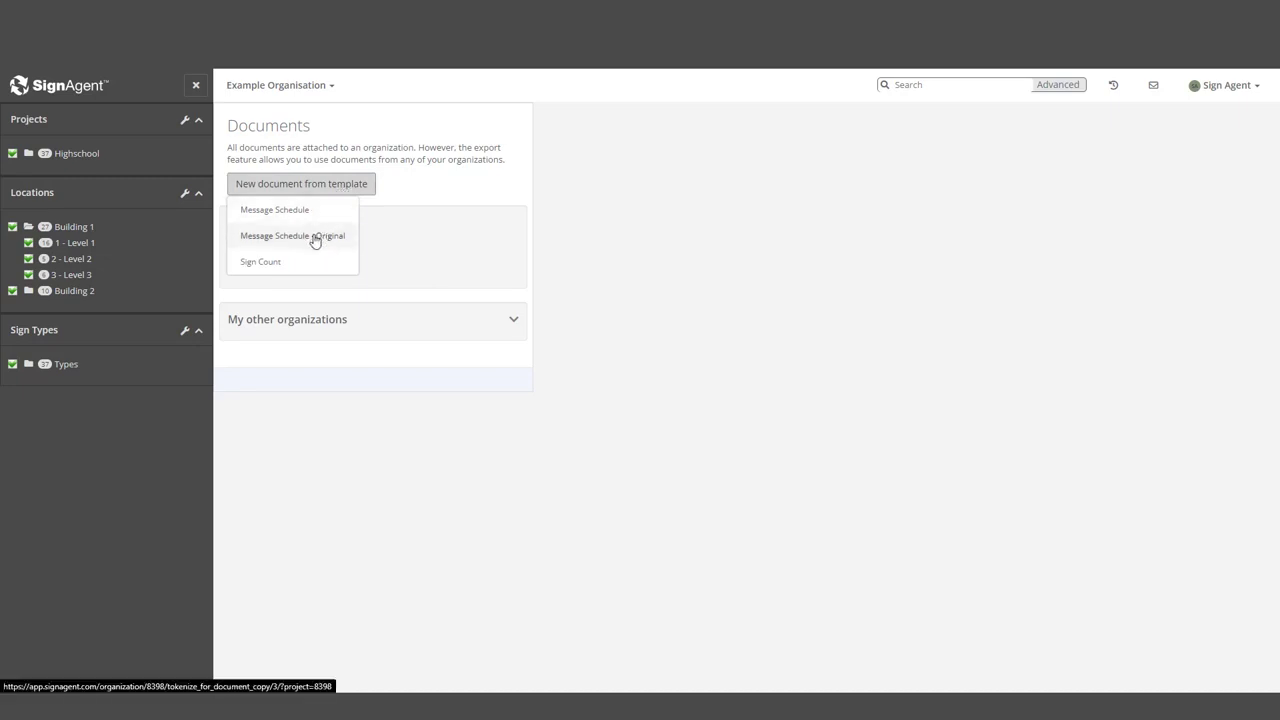
Create a document from Message Schedule - Original and rename it 'Video Example'.
click(314, 237)
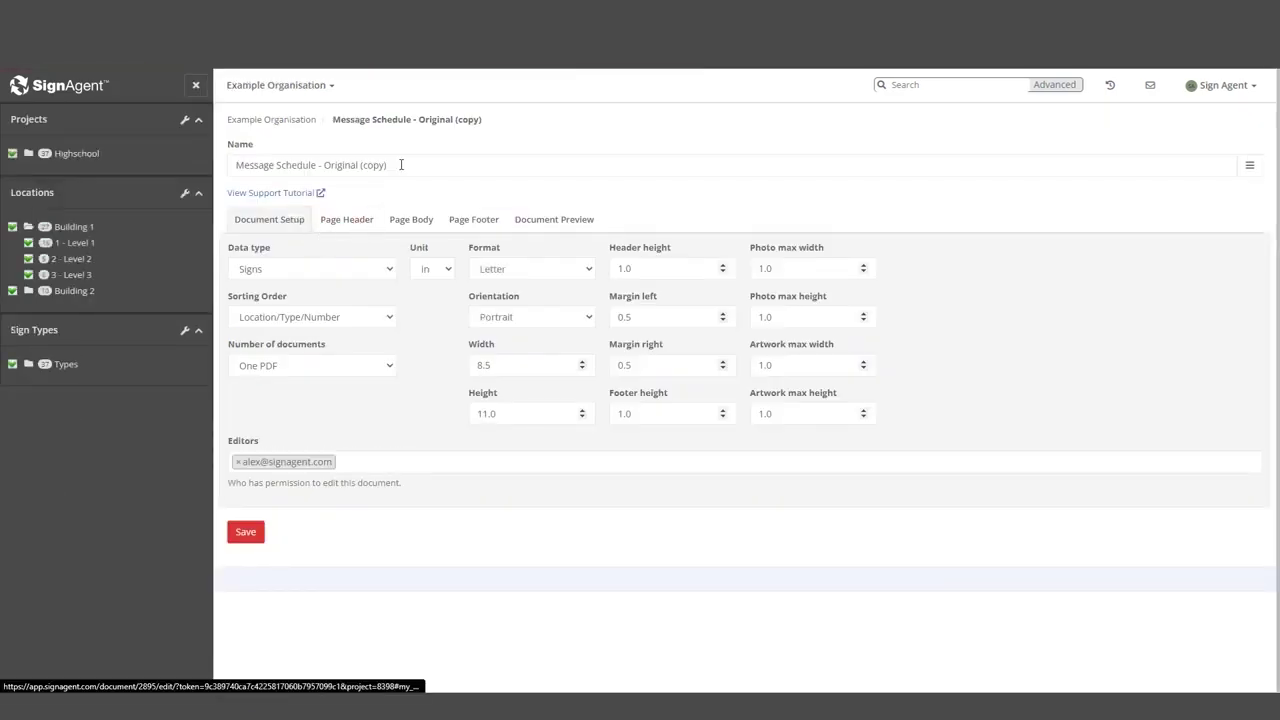
drag(401, 164, 227, 166)
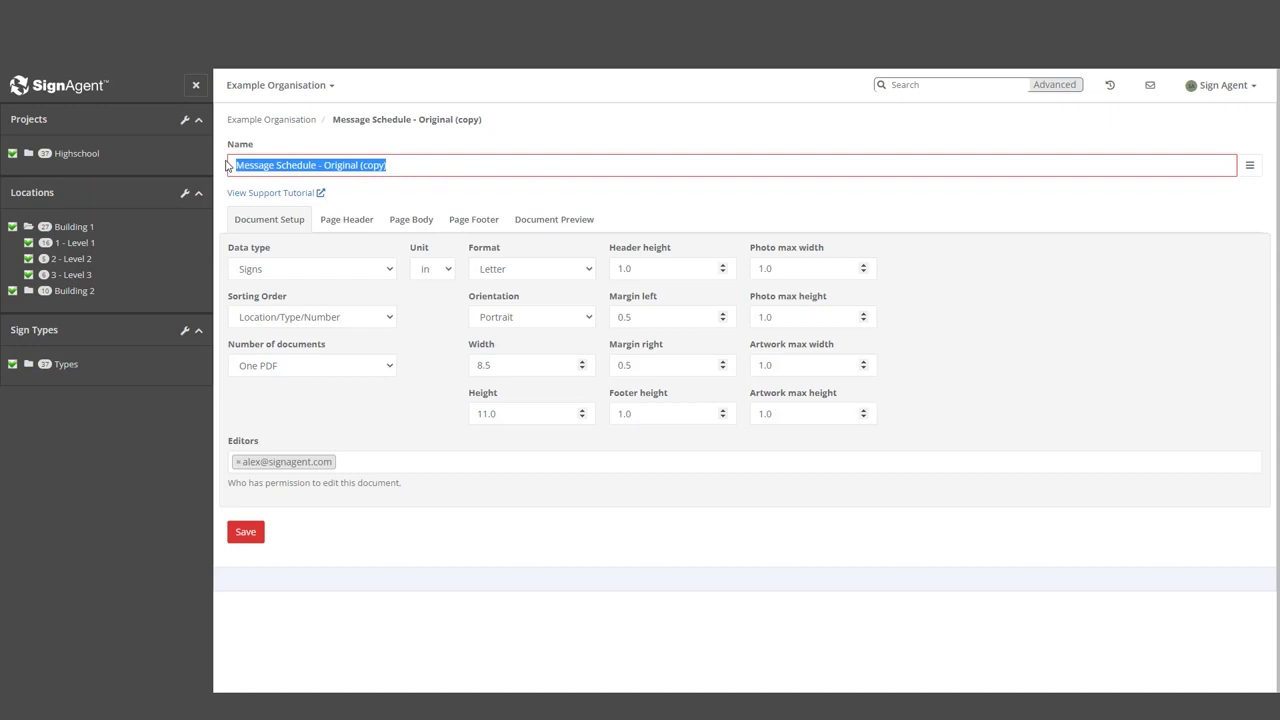
text(V)
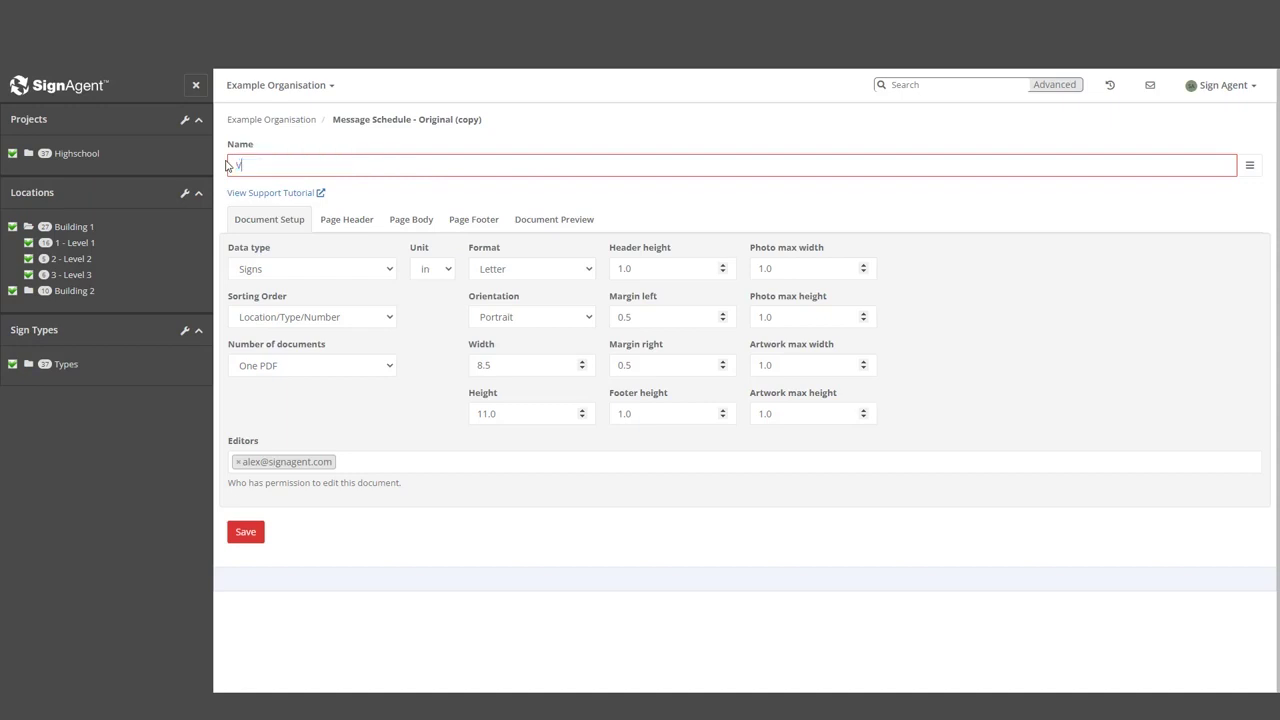
text(ideo Example)
click(1249, 165)
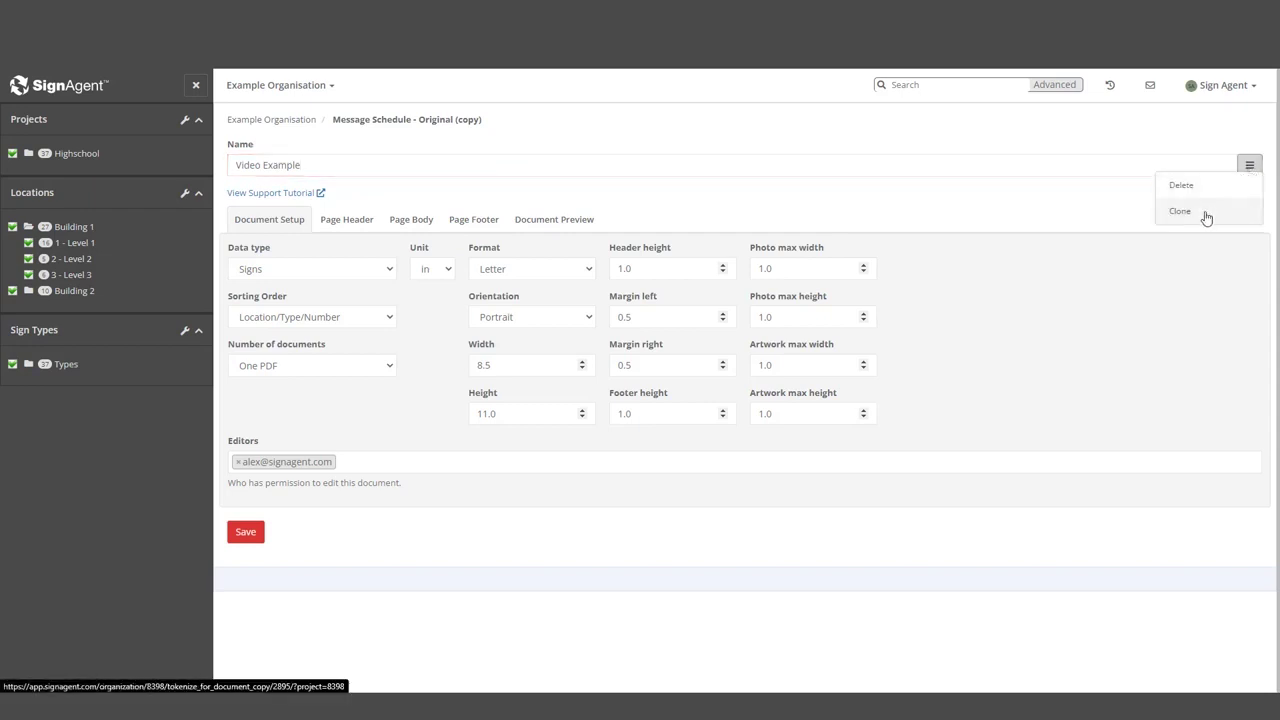
click(457, 196)
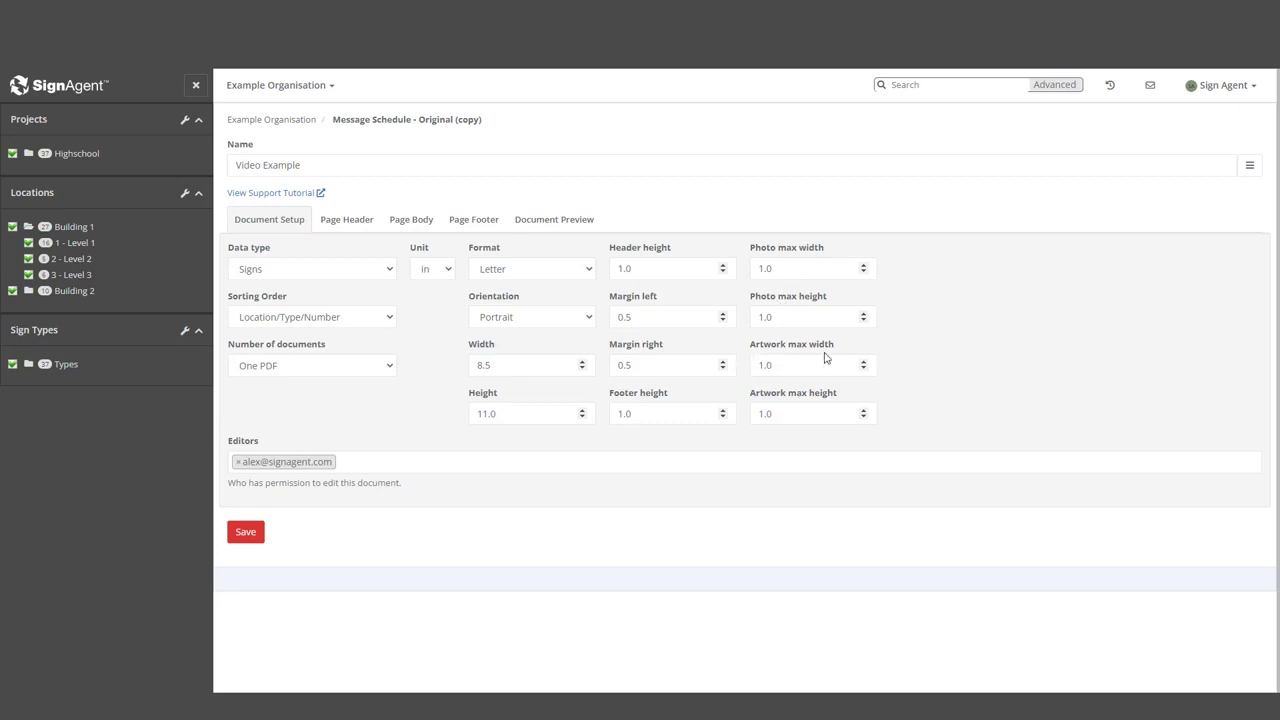
On the Page Body template, toggle Source view and select the Project/State heading and {title}.
click(414, 228)
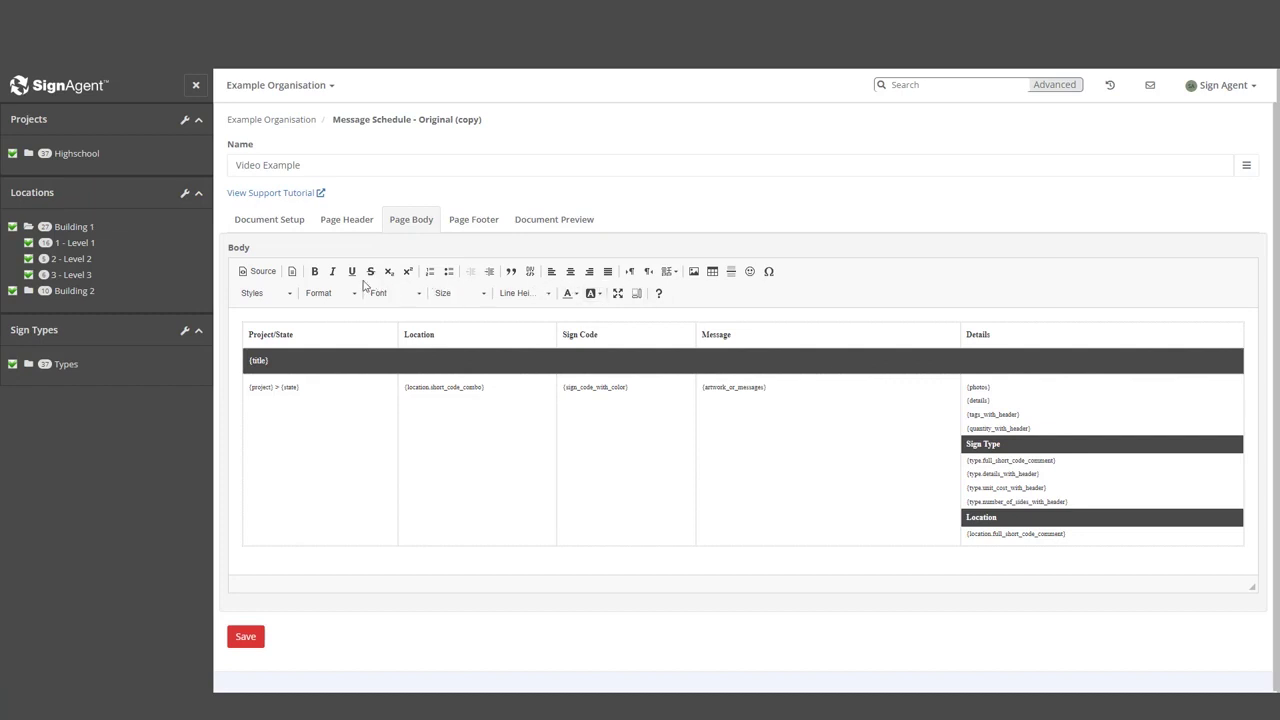
click(263, 278)
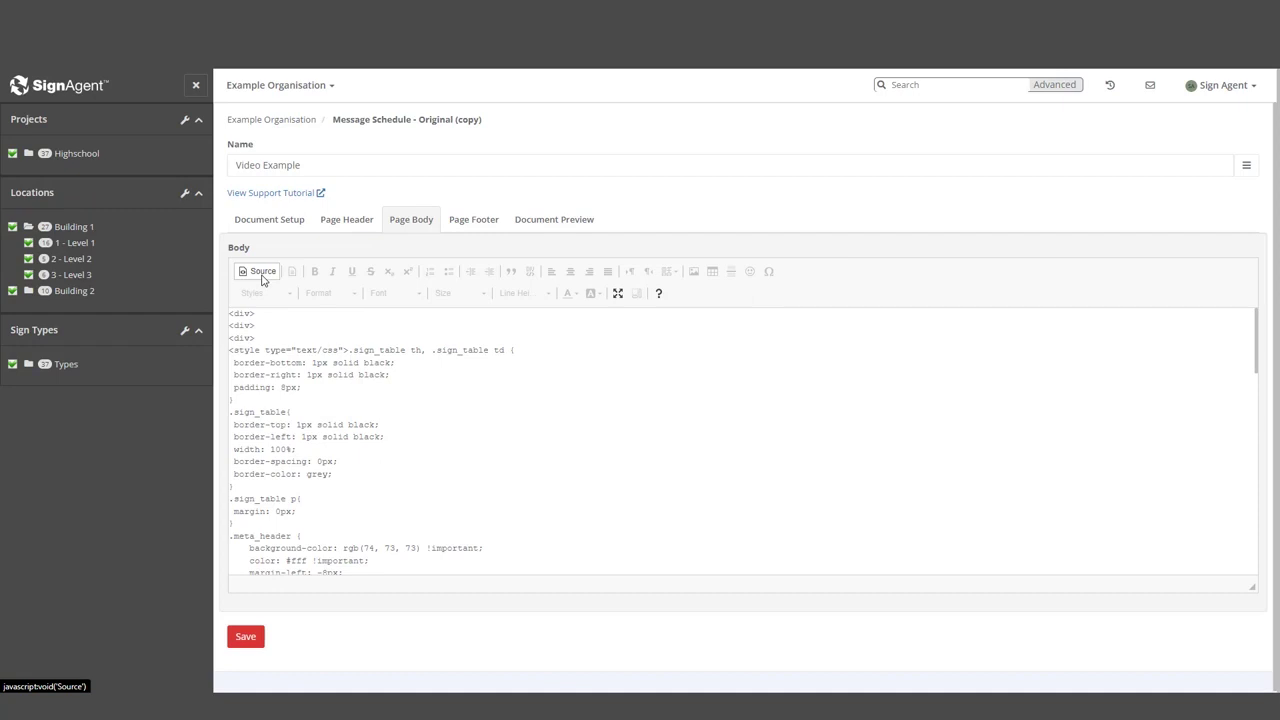
click(263, 278)
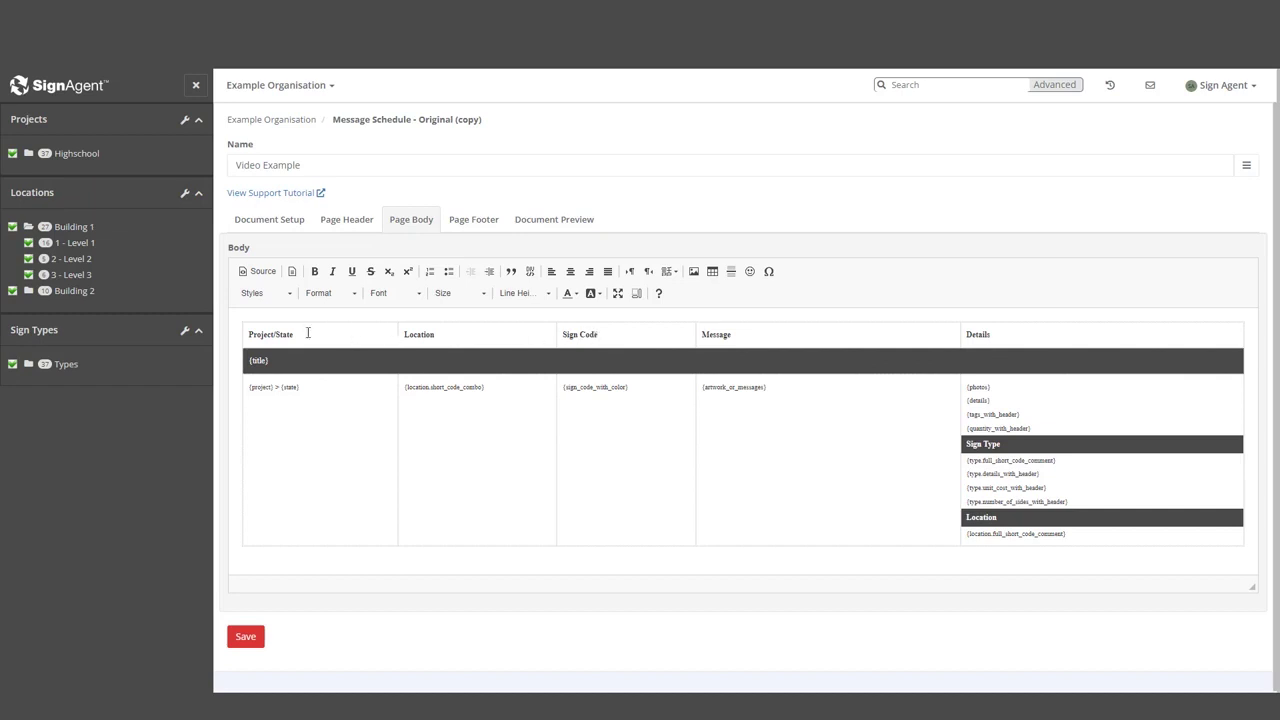
drag(294, 335, 248, 335)
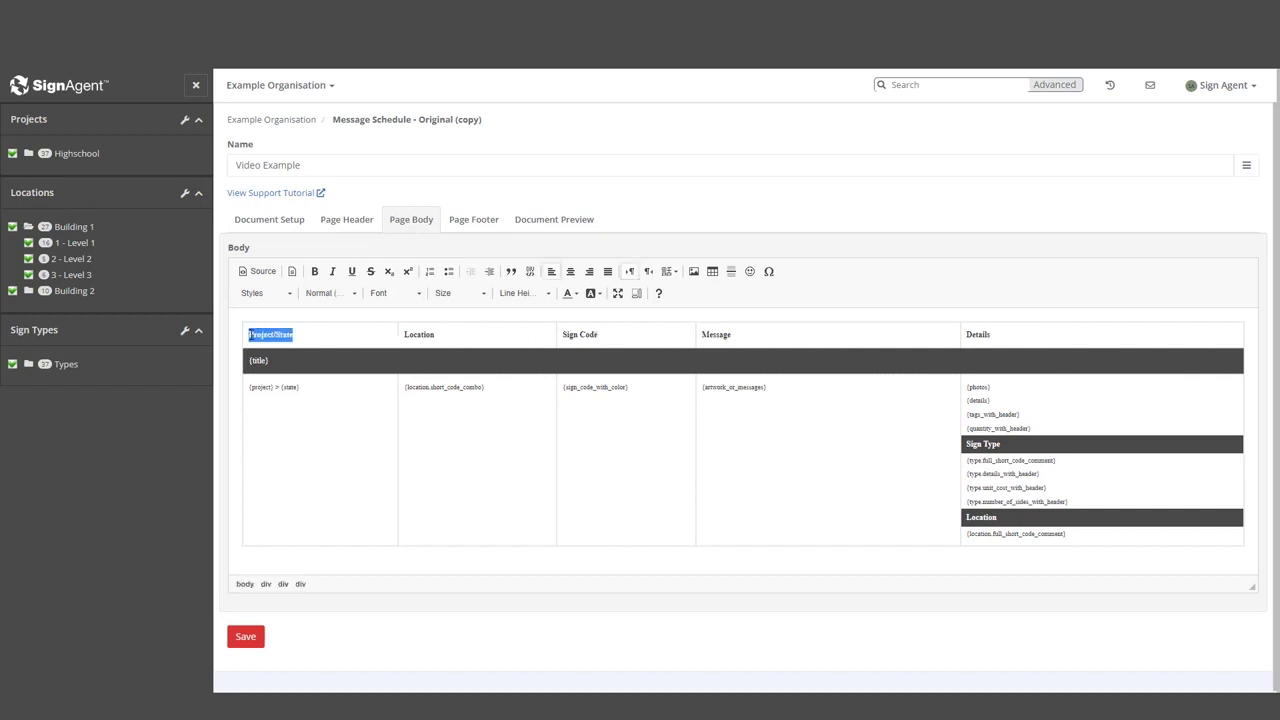
click(299, 363)
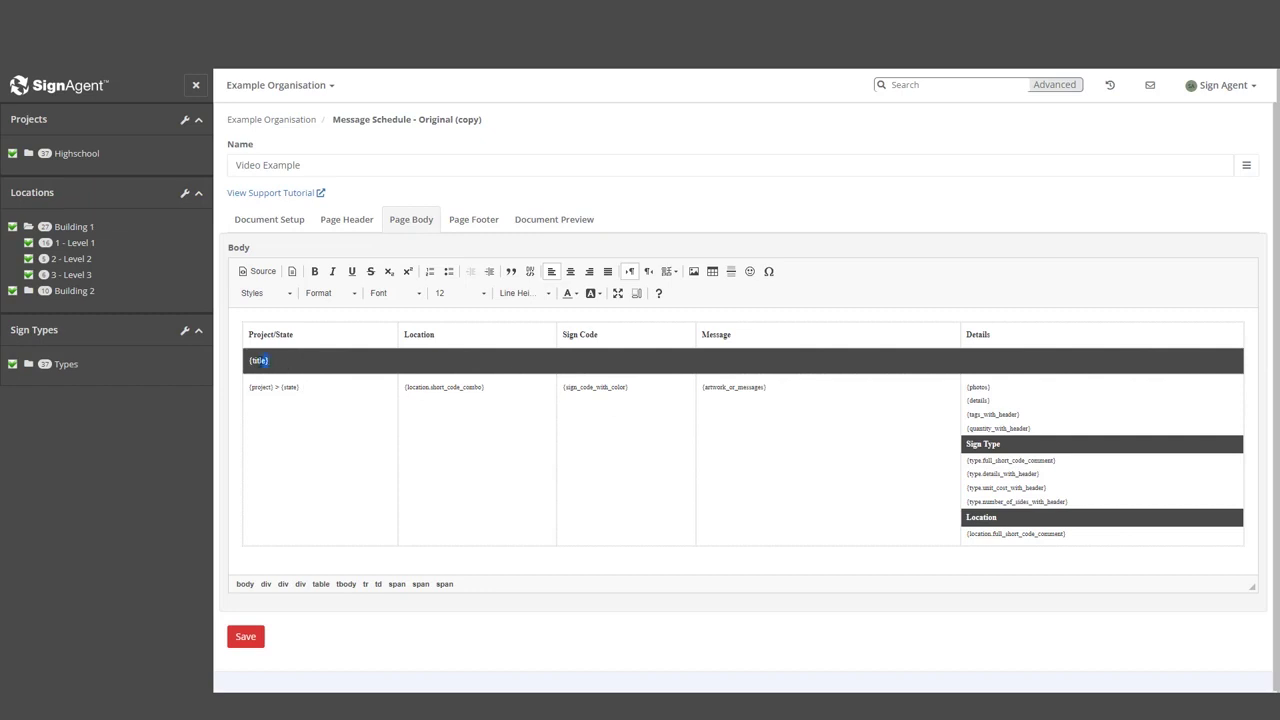
drag(267, 361, 249, 361)
Switch to Document Setup and back, then select the {project} > {state} and {photos} placeholders.
click(270, 222)
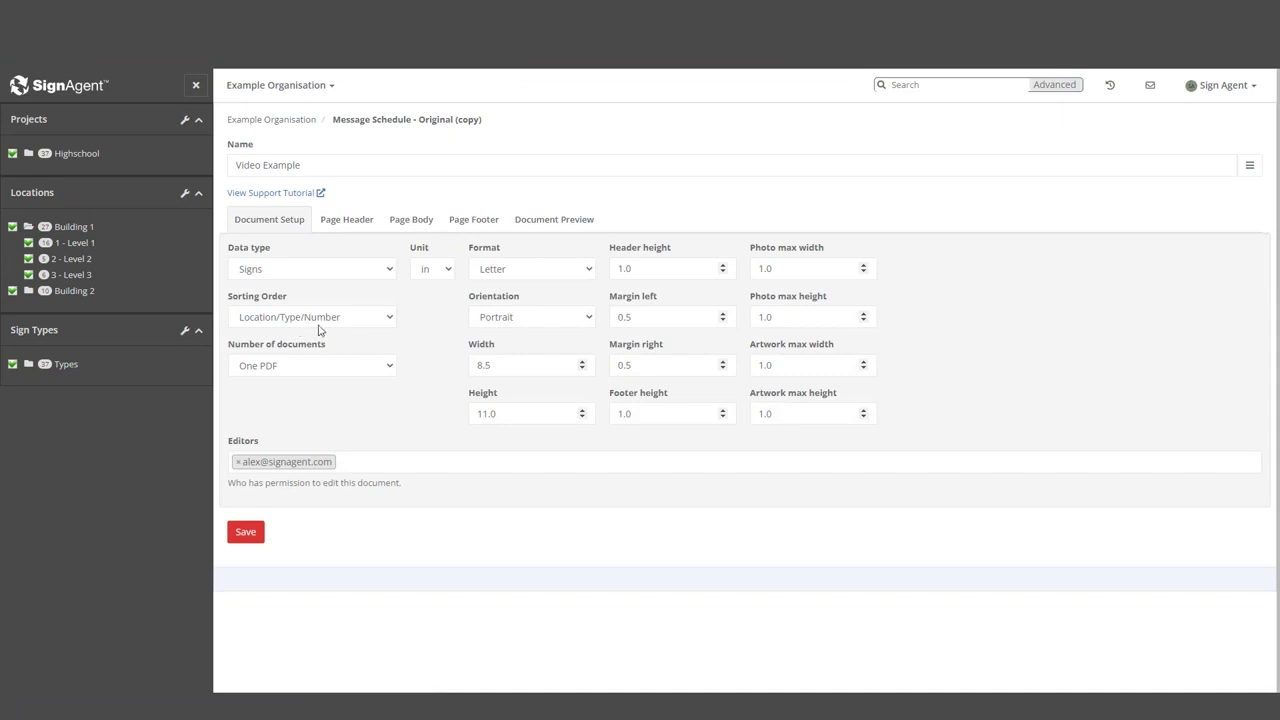
click(410, 222)
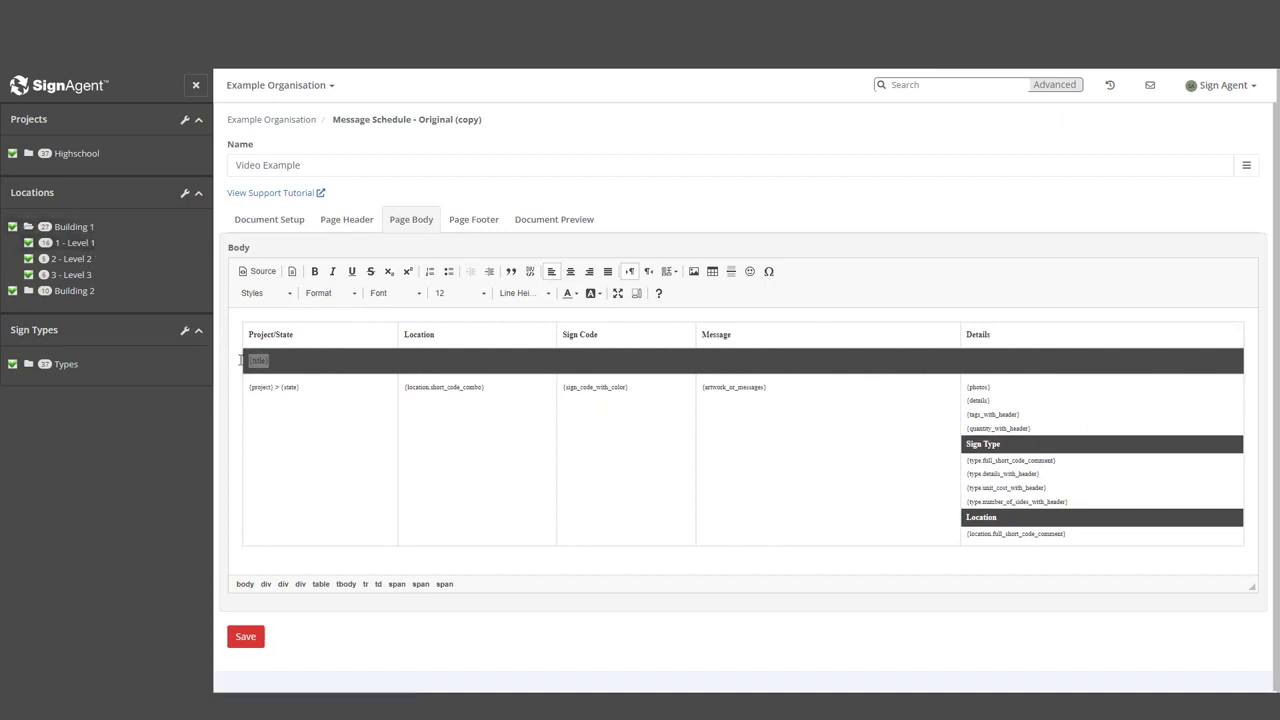
click(306, 388)
mouse_move(273, 389)
mouse_down()
mouse_move(248, 389)
mouse_move(292, 388)
mouse_move(281, 390)
mouse_up()
click(318, 390)
drag(992, 388, 965, 389)
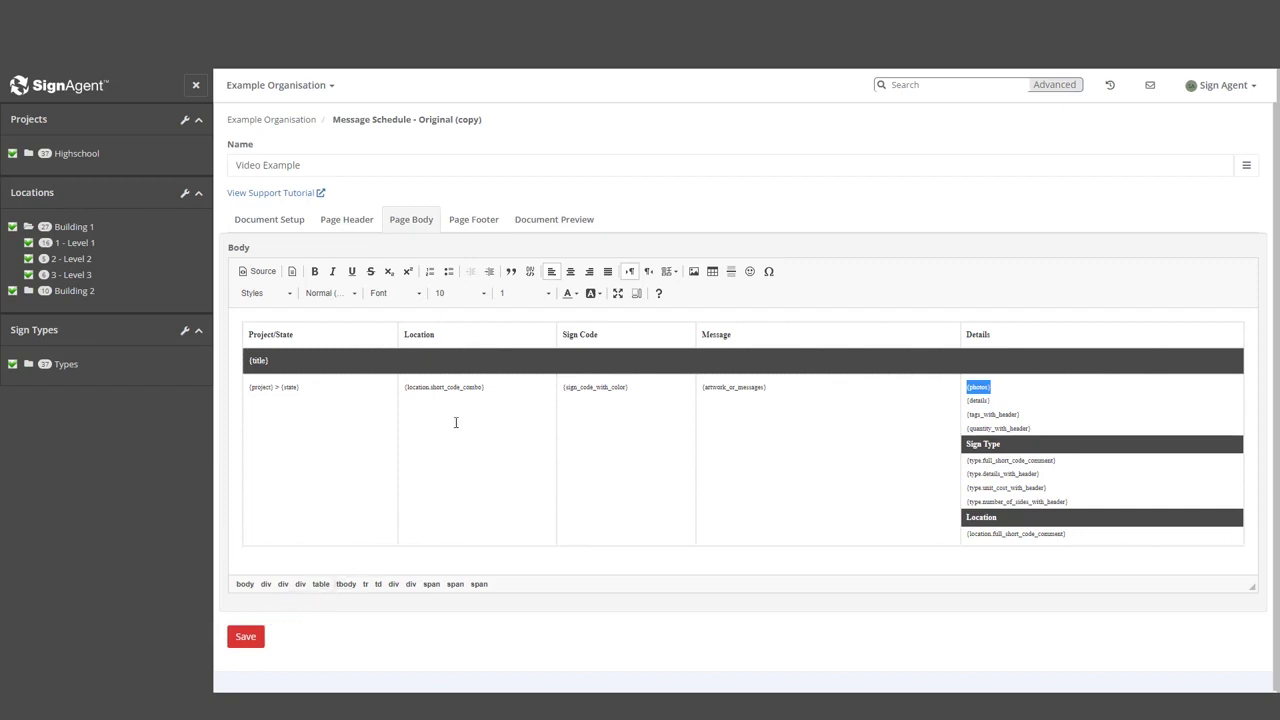
Scroll through the Video Example Document Preview, then save the Letter, portrait, one-PDF report.
click(545, 224)
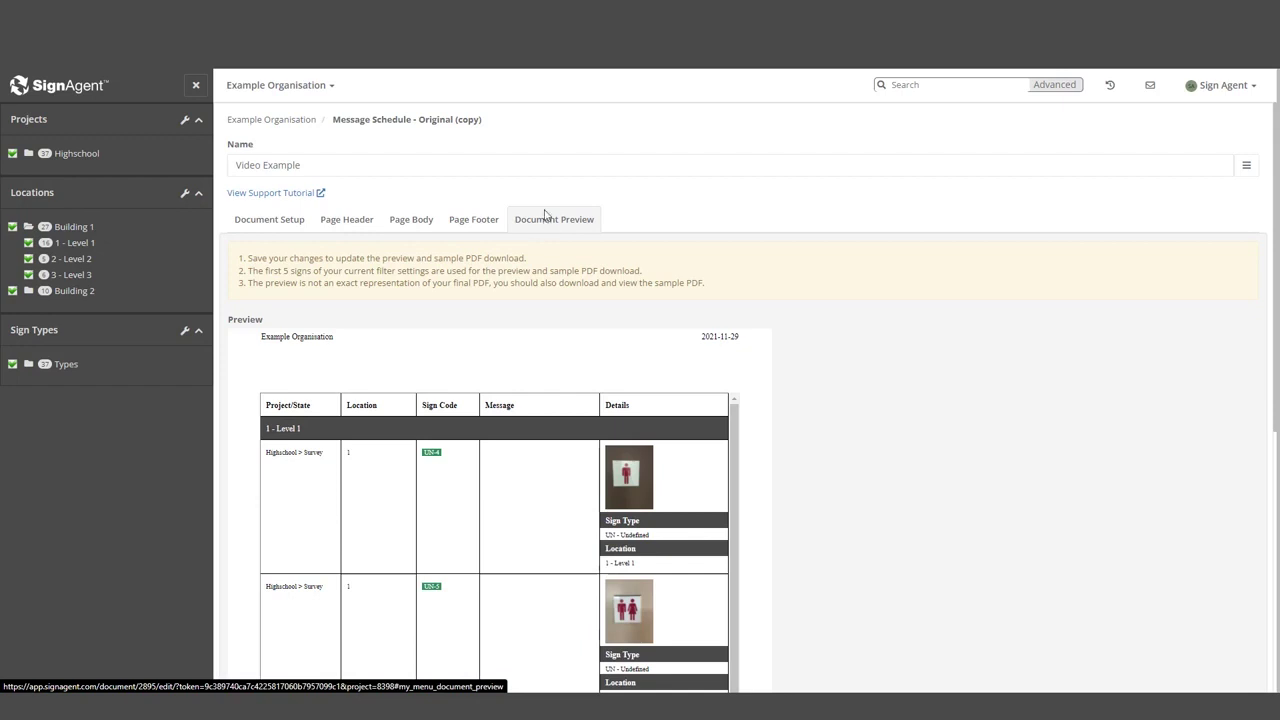
scroll(477, 347, down, 1)
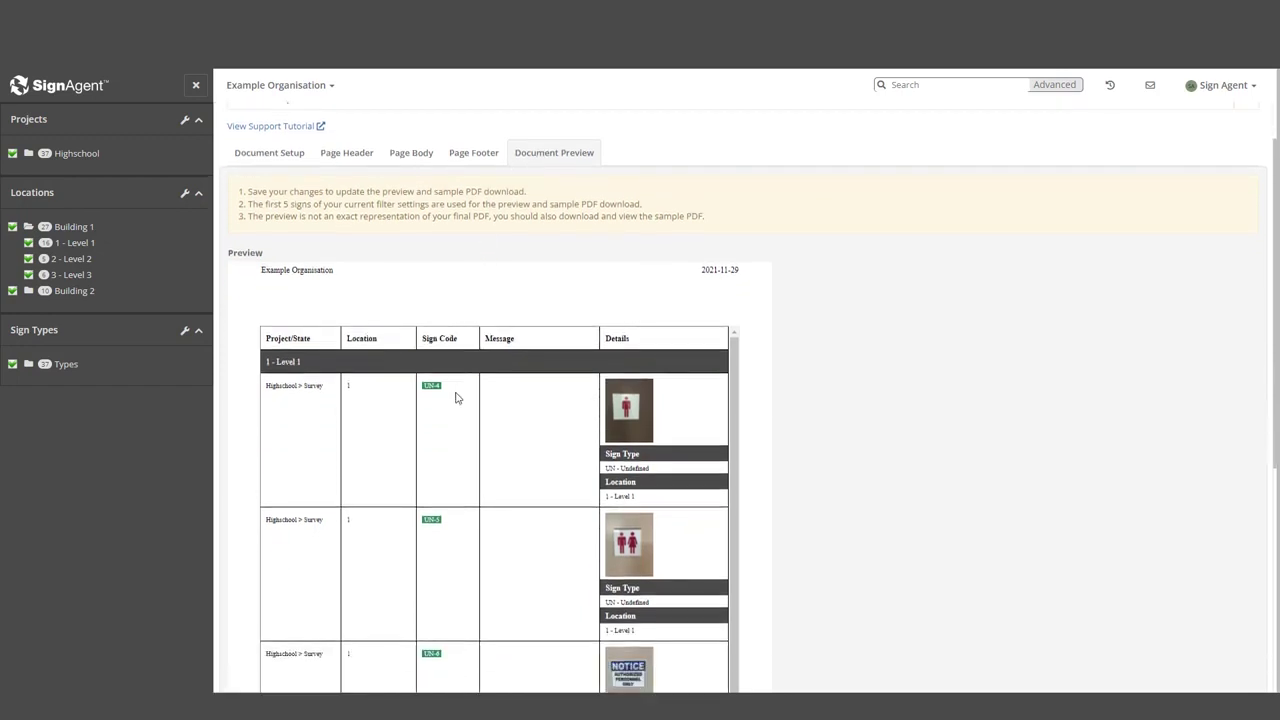
scroll(455, 398, down, 1)
scroll(451, 409, down, 2)
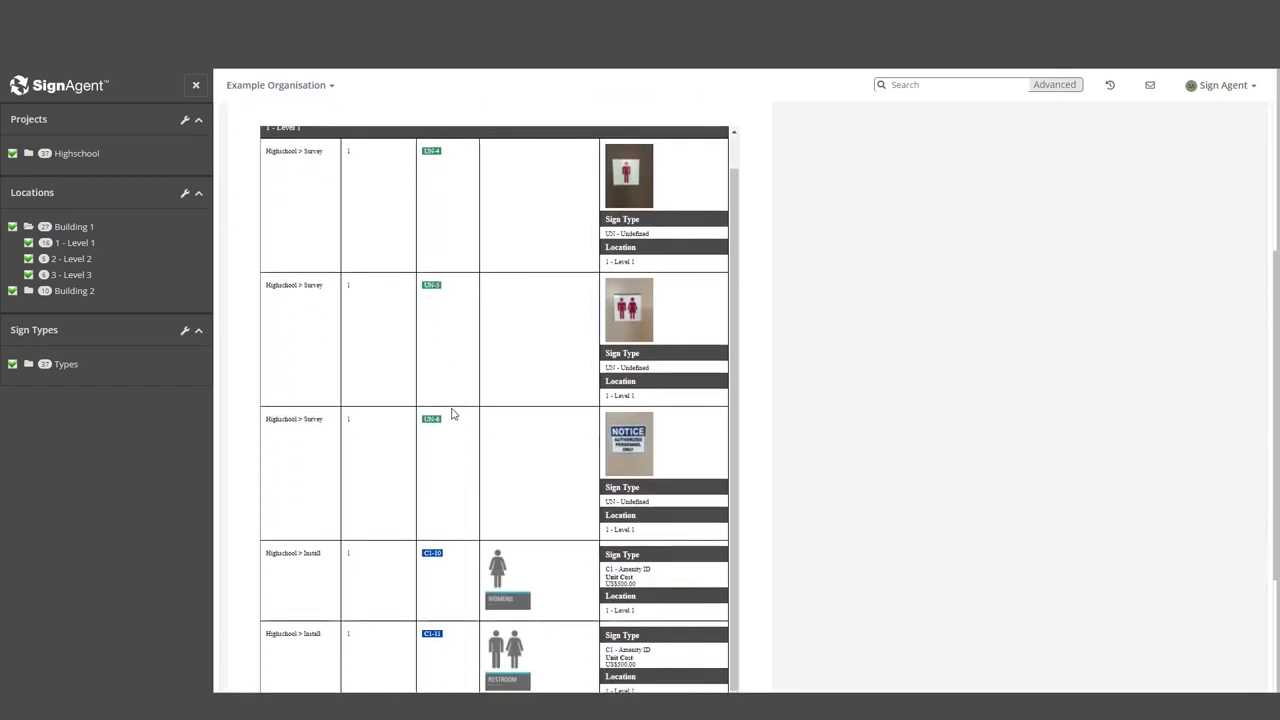
scroll(451, 414, down, 1)
scroll(451, 414, up, 1)
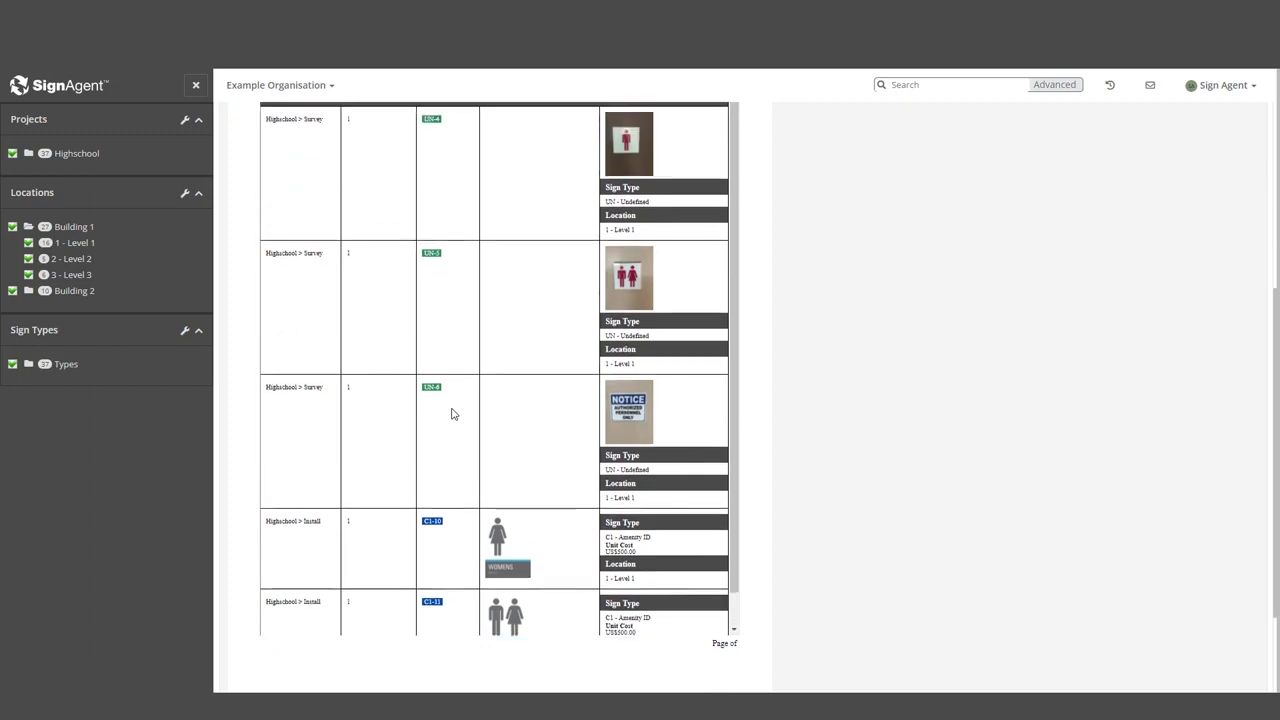
scroll(391, 314, up, 1)
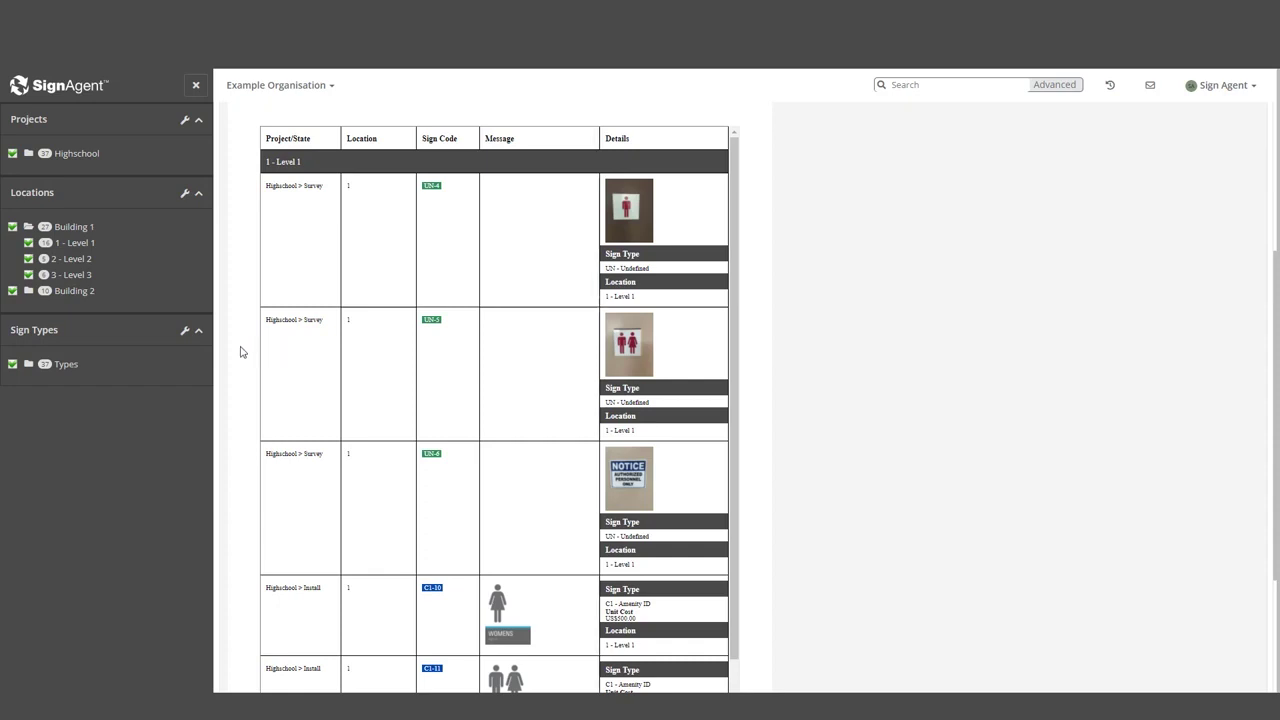
scroll(242, 355, down, 3)
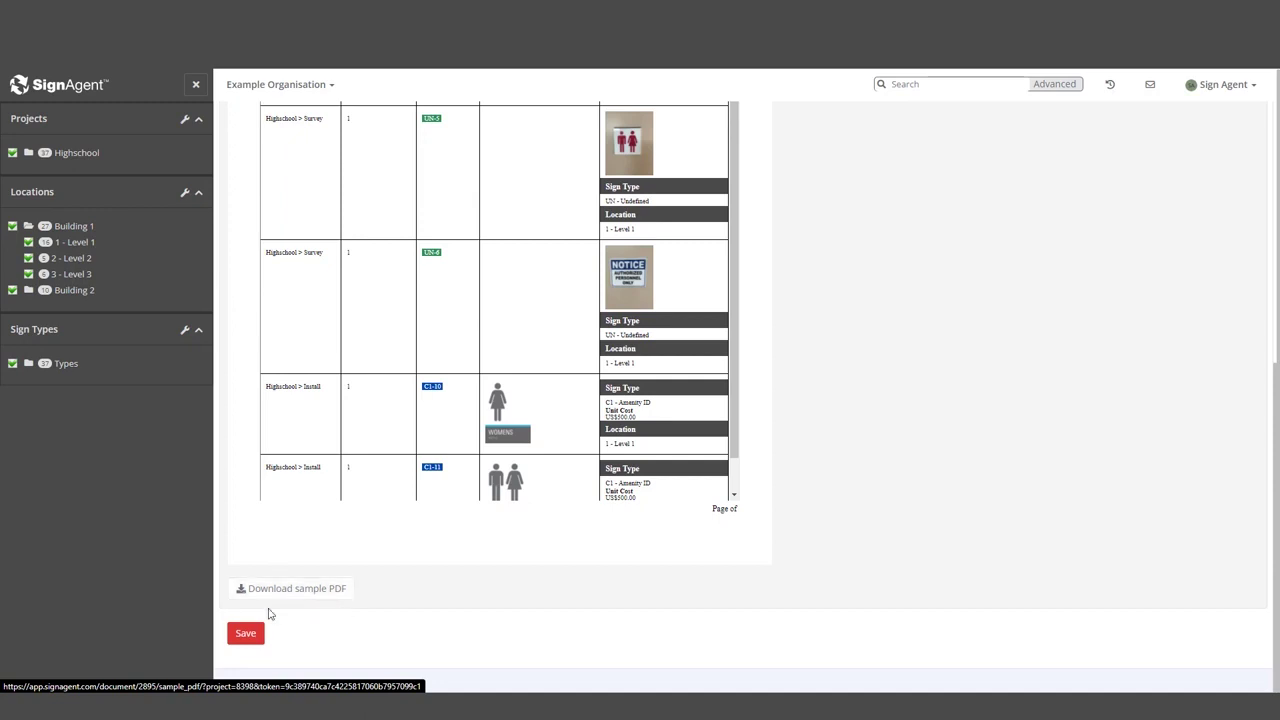
click(256, 639)
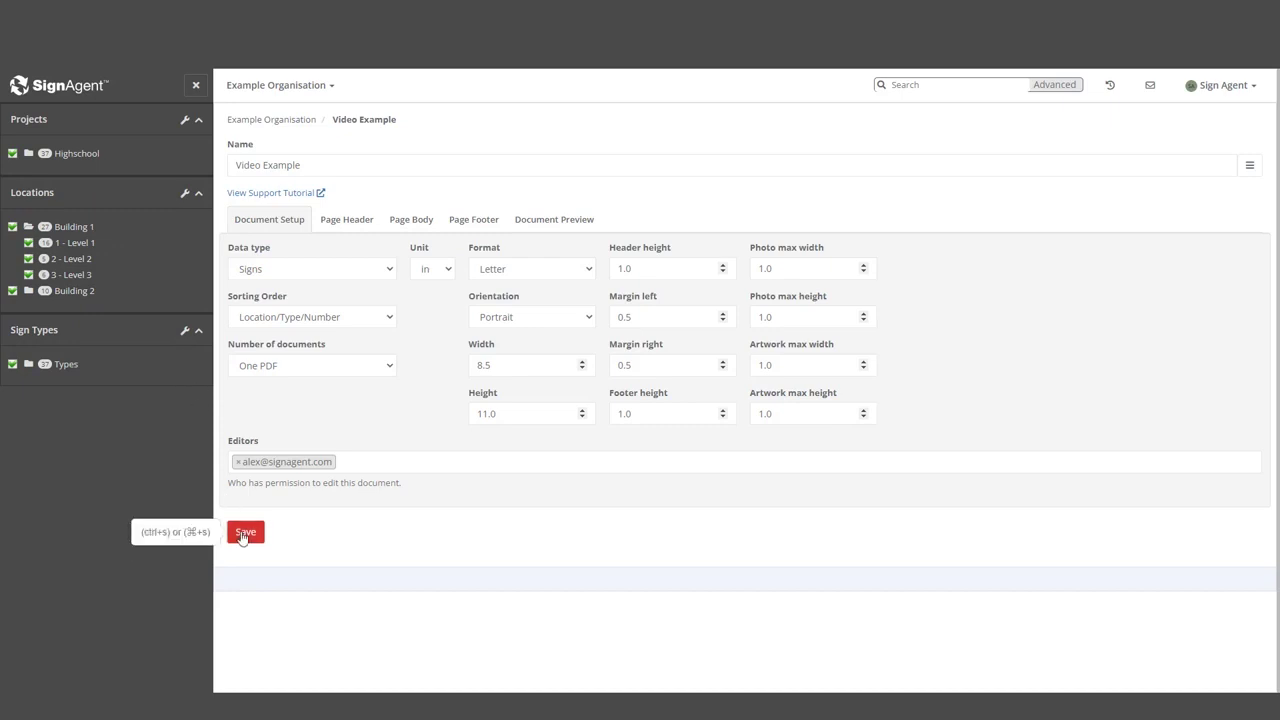
View the Page Body template, then open Support from the user account menu.
click(398, 222)
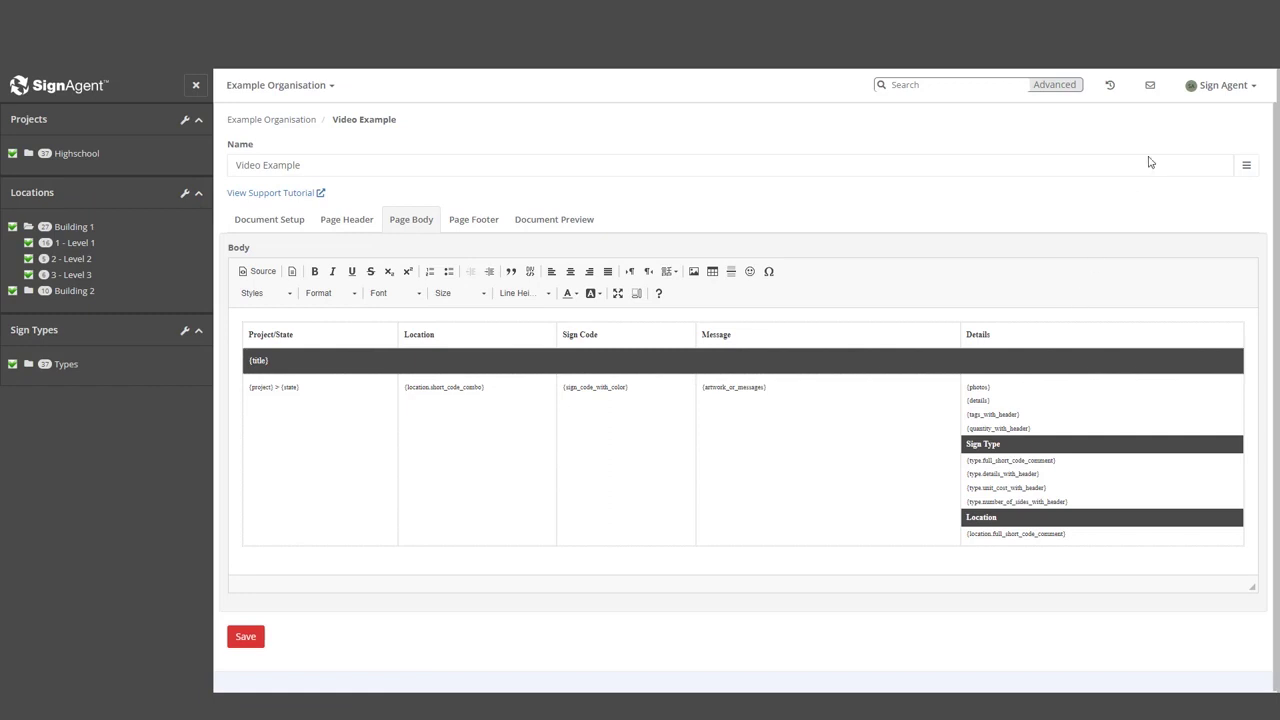
click(1208, 89)
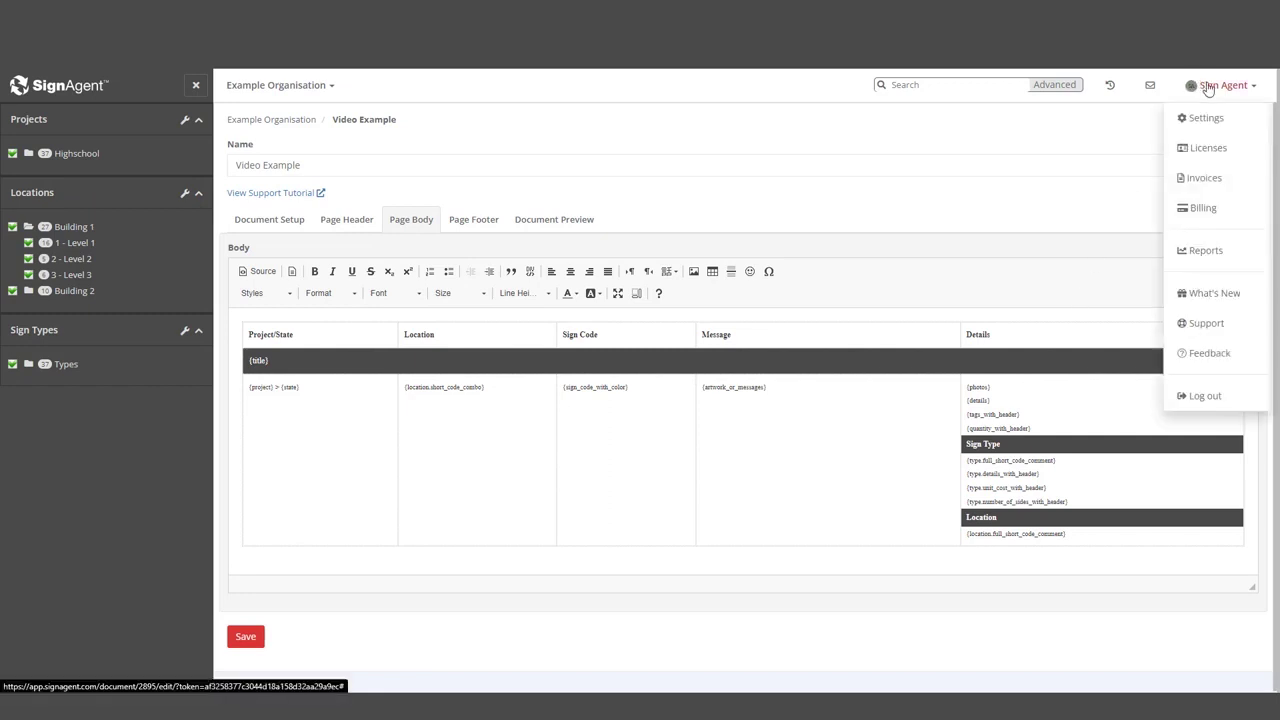
click(1204, 325)
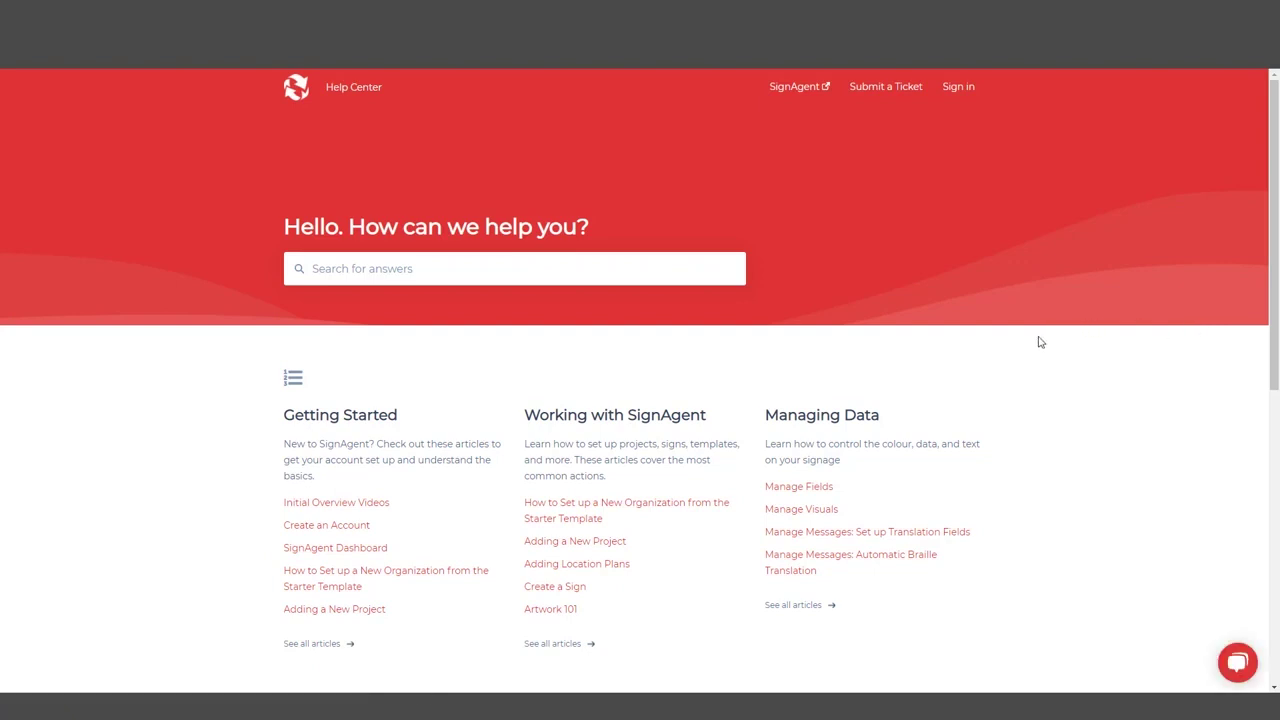
Search the help center for 'shortcut' and open the Report Shortcuts article.
click(477, 262)
text(shortcut)
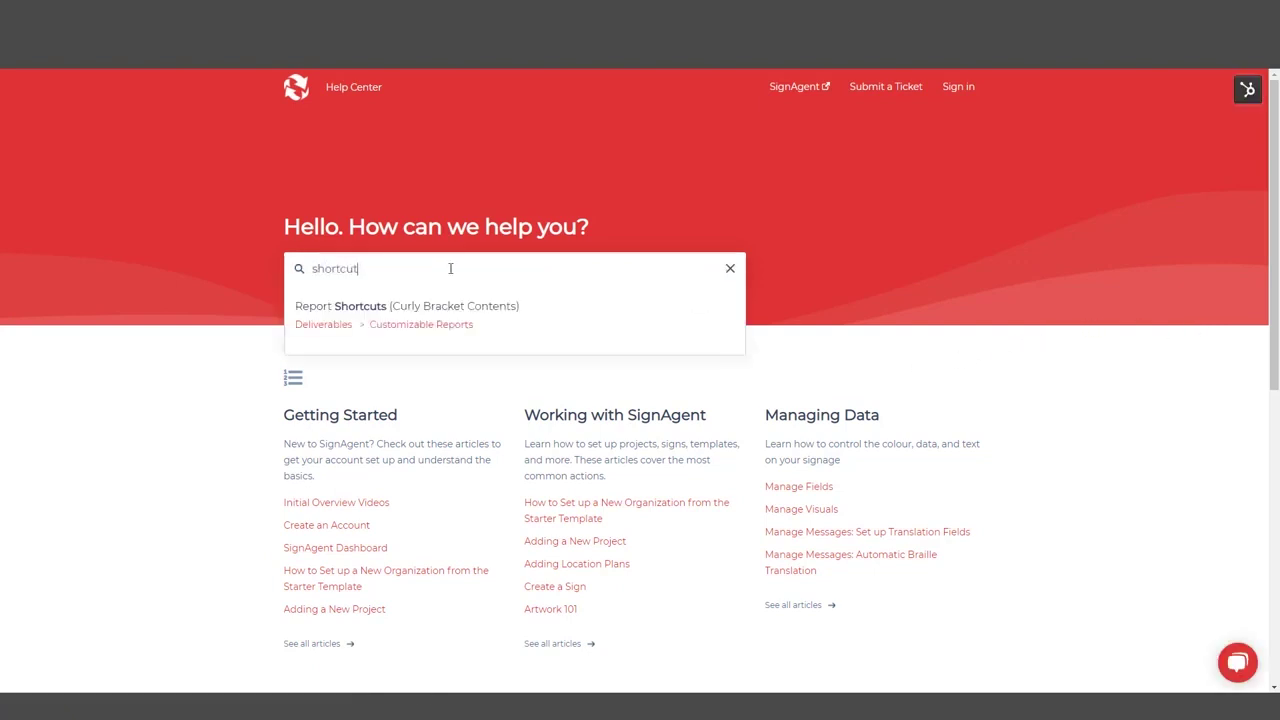
click(405, 312)
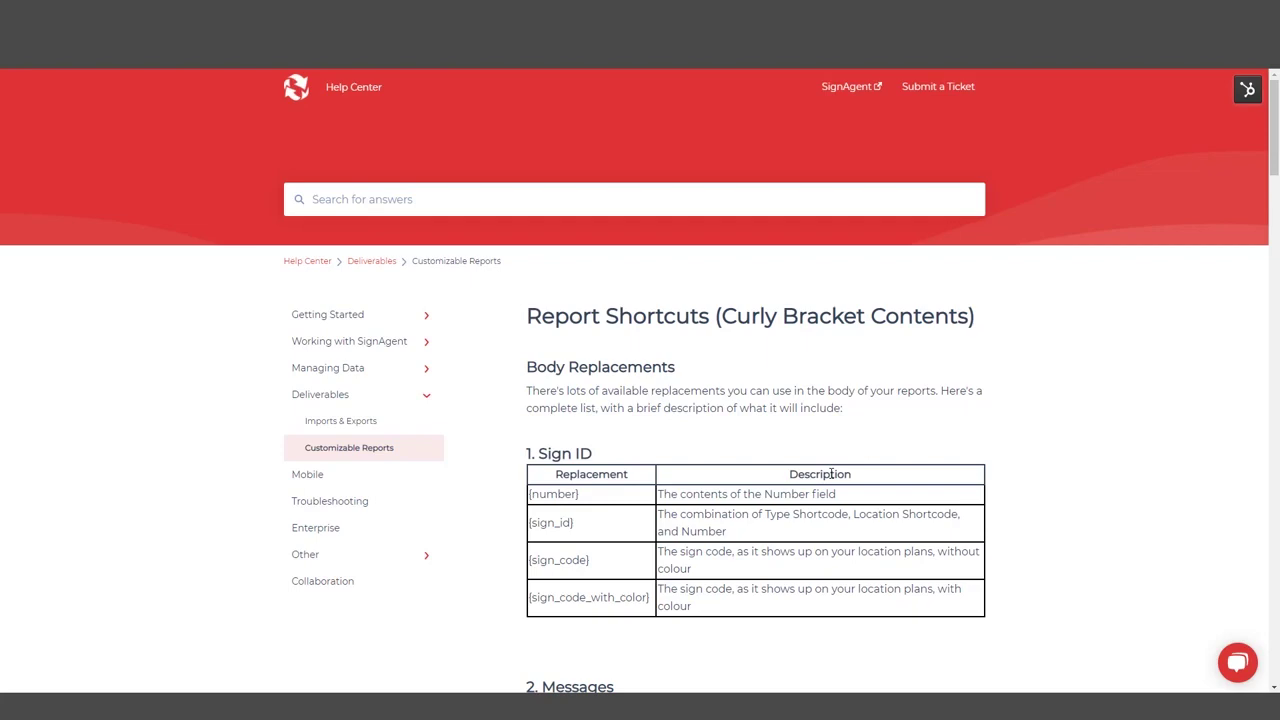
scroll(742, 481, down, 3)
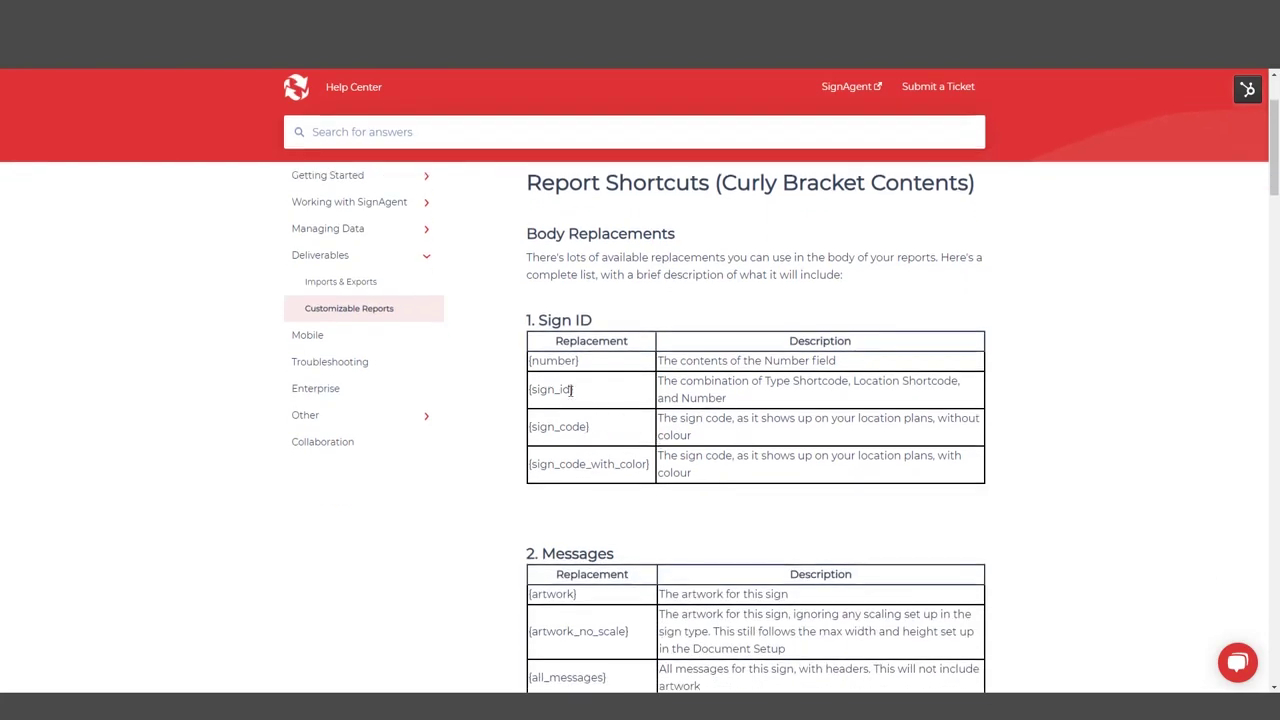
Find the {last_modified_day} replacement in the article, select it, and return to SignAgent.
drag(573, 390, 561, 390)
click(587, 395)
scroll(600, 430, down, 10)
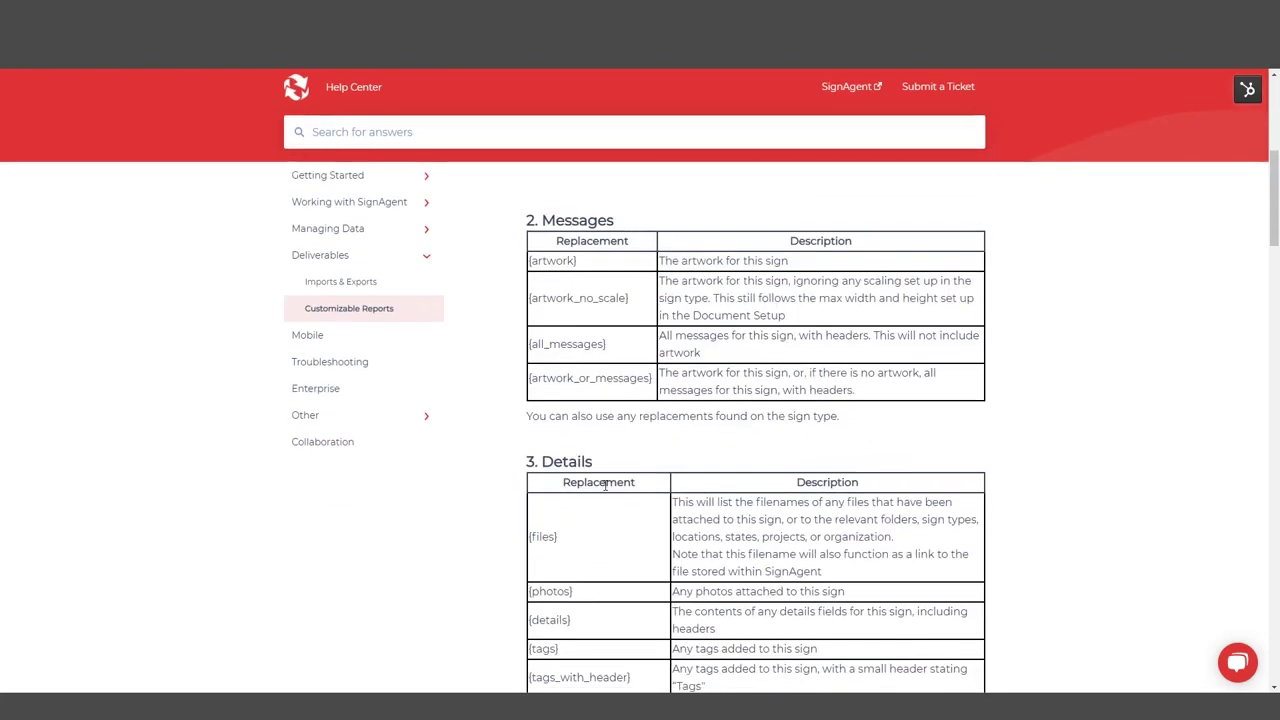
scroll(605, 492, down, 15)
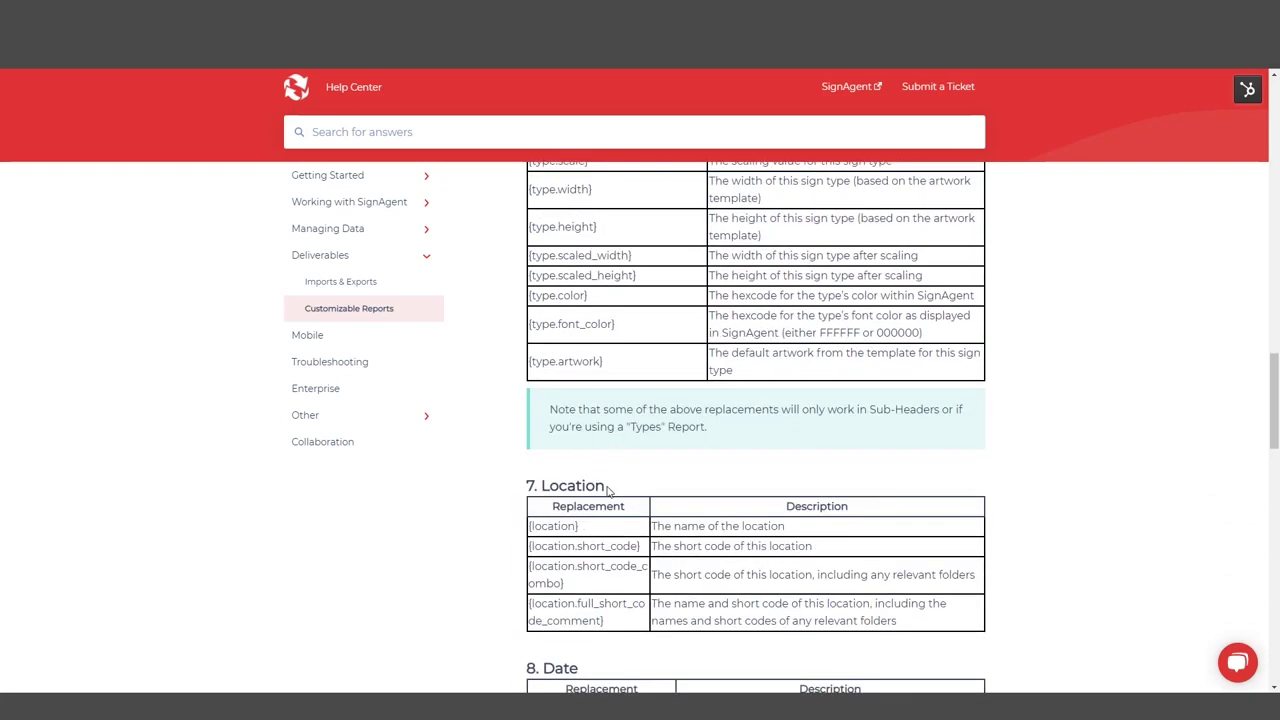
scroll(615, 486, down, 2)
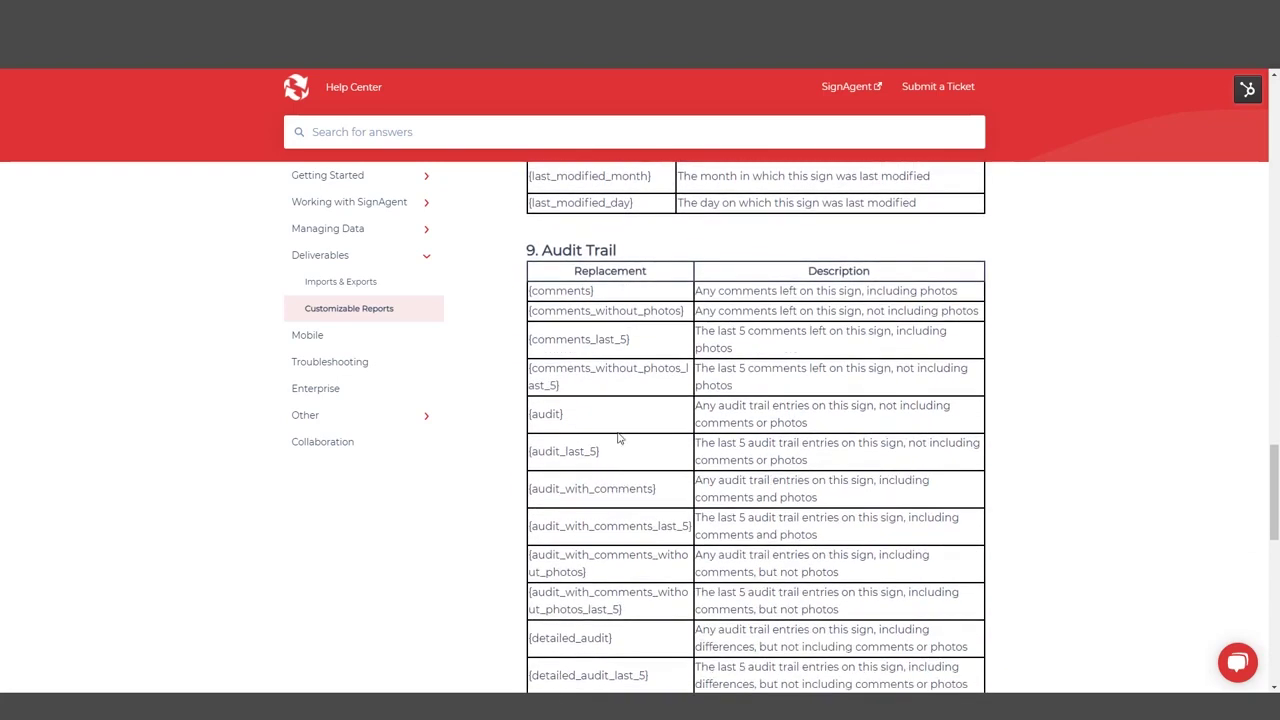
drag(553, 384, 533, 371)
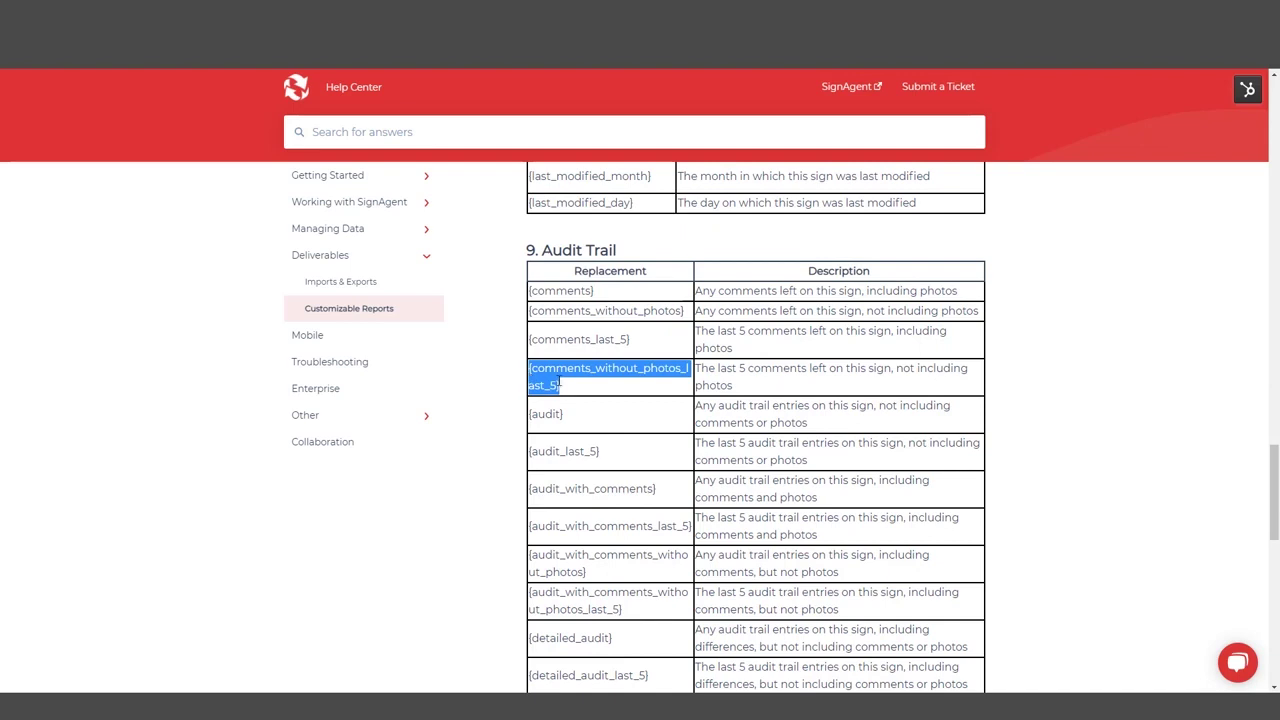
click(562, 385)
scroll(585, 398, up, 1)
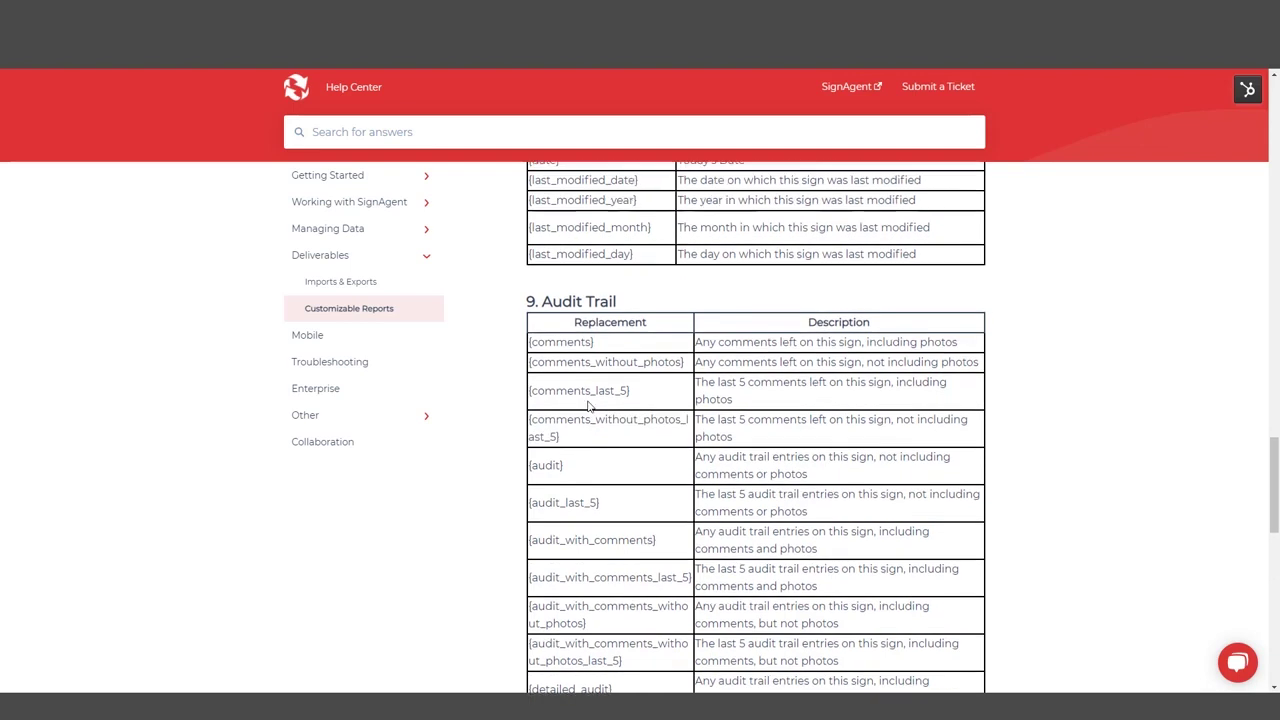
scroll(588, 405, up, 1)
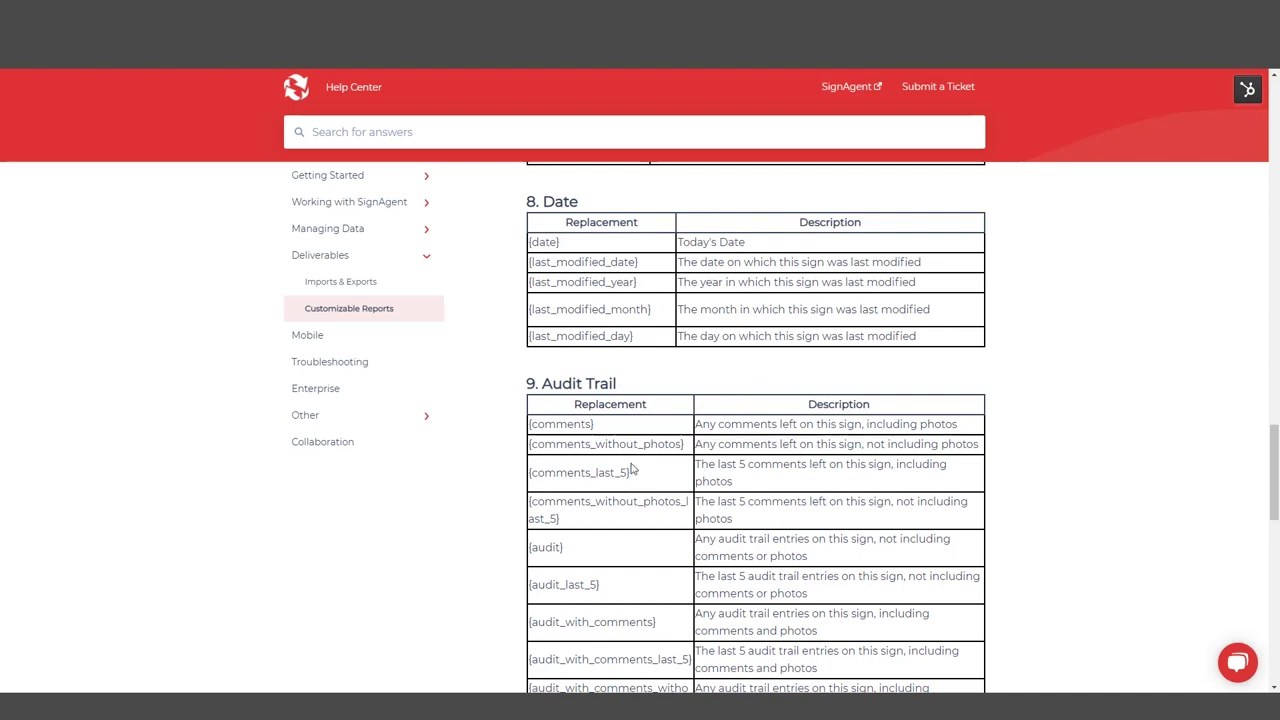
drag(637, 342, 527, 337)
key(ctrl+c)
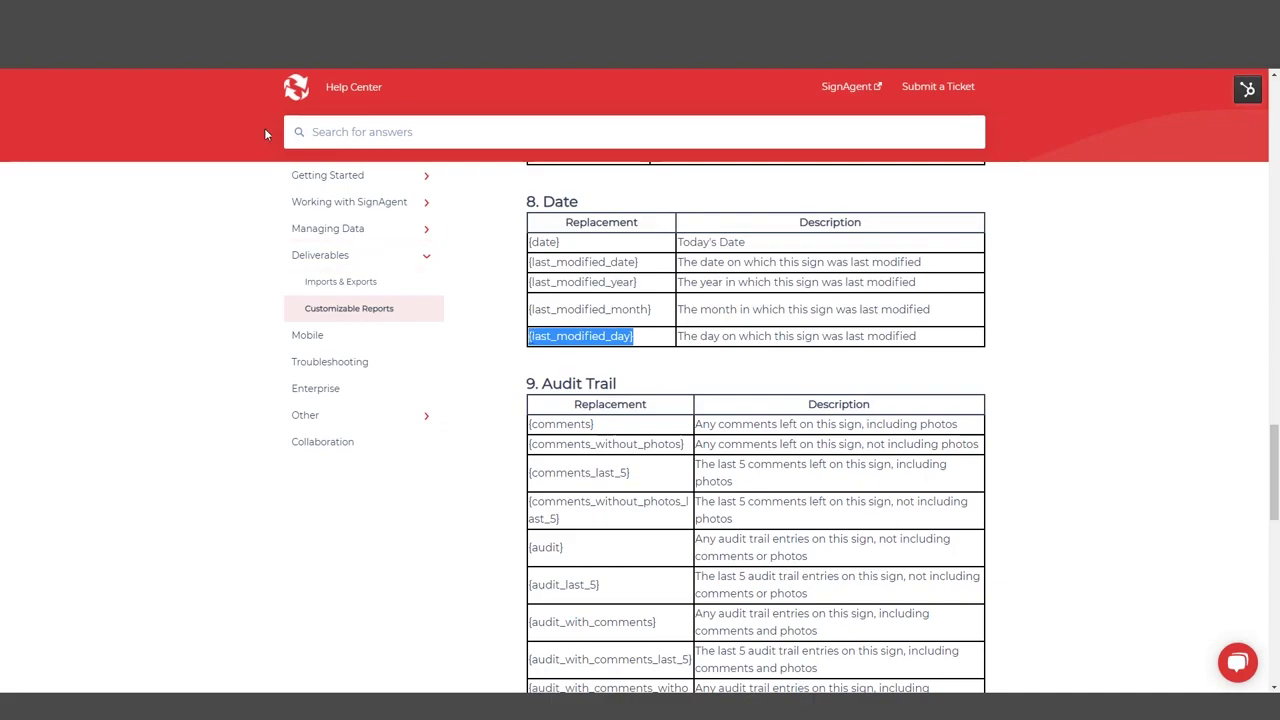
key(ctrl+Tab)
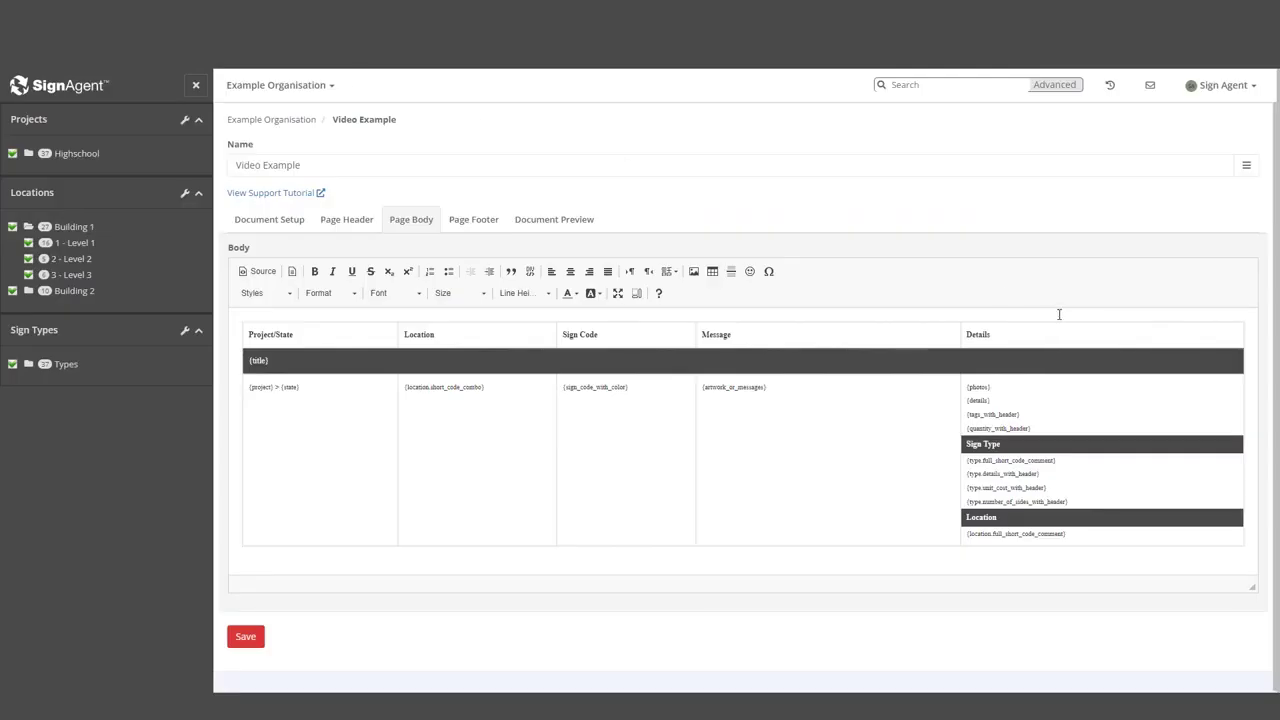
Paste {last_modified_day} on a new line under {quantity_with_header} and save the report.
click(1044, 419)
key(Return)
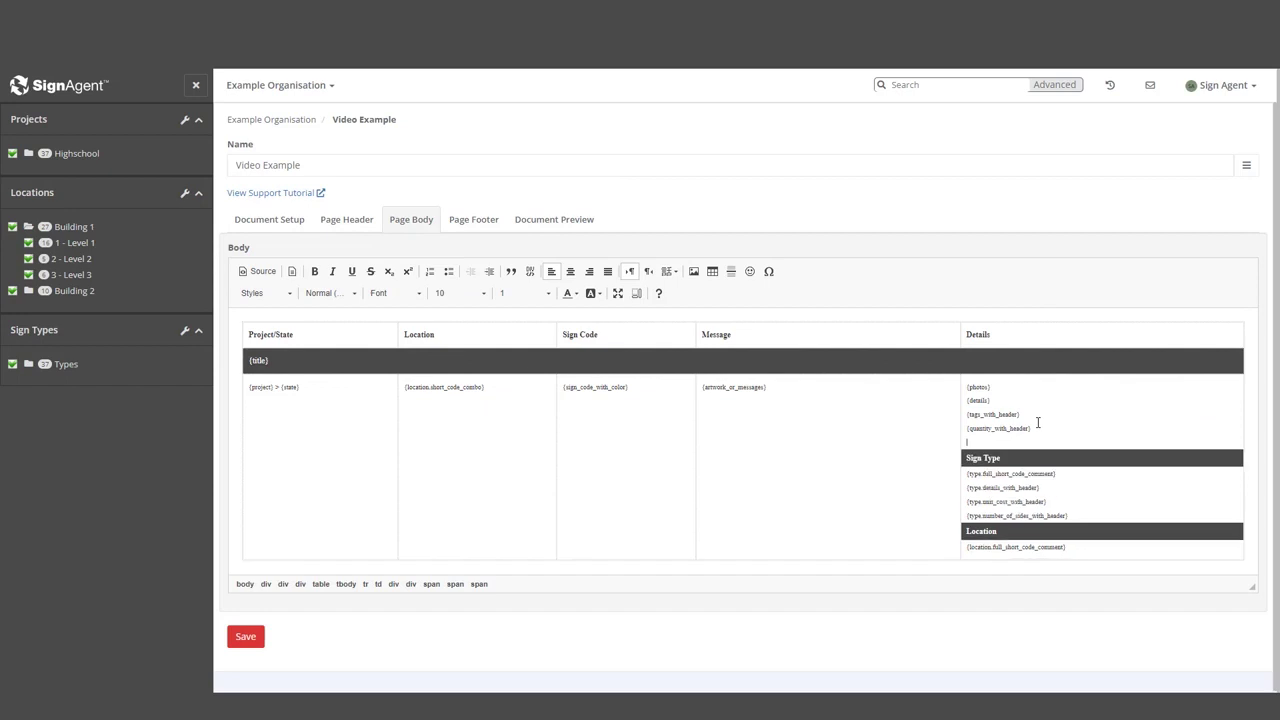
key(ctrl+v)
click(246, 636)
Preview the report and check the new day value 29 under each sign.
click(558, 221)
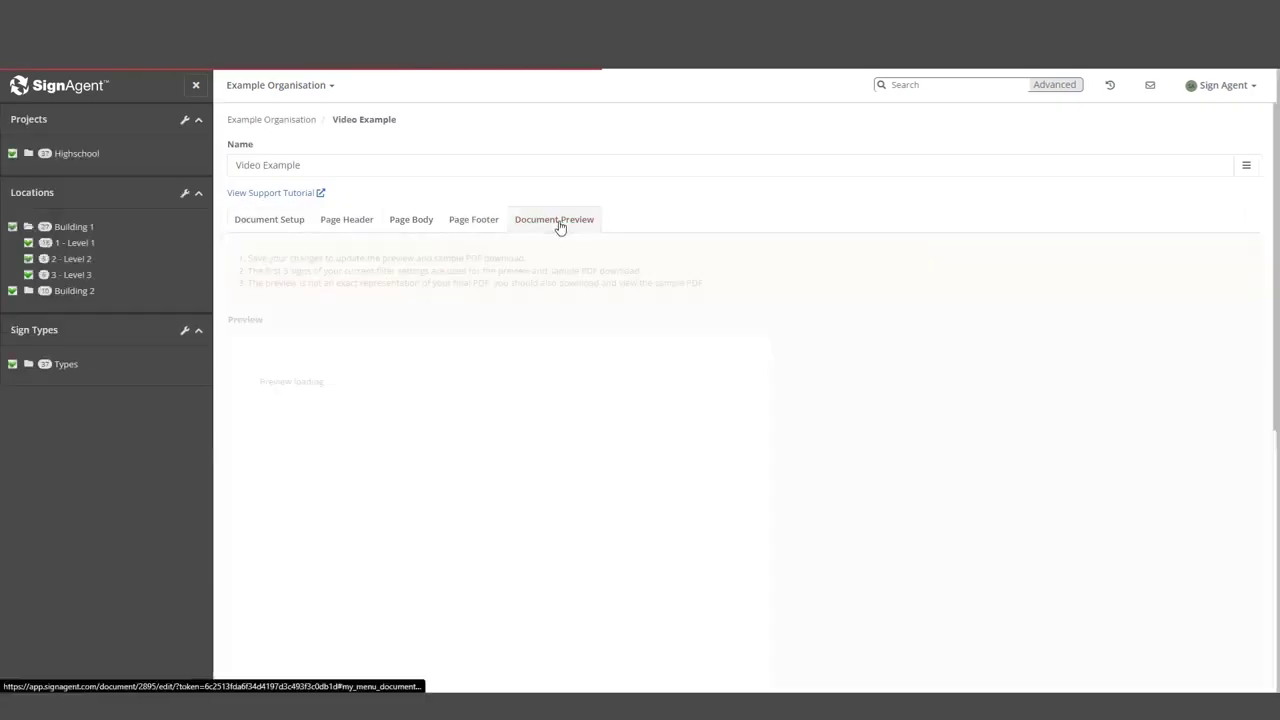
double_click(608, 530)
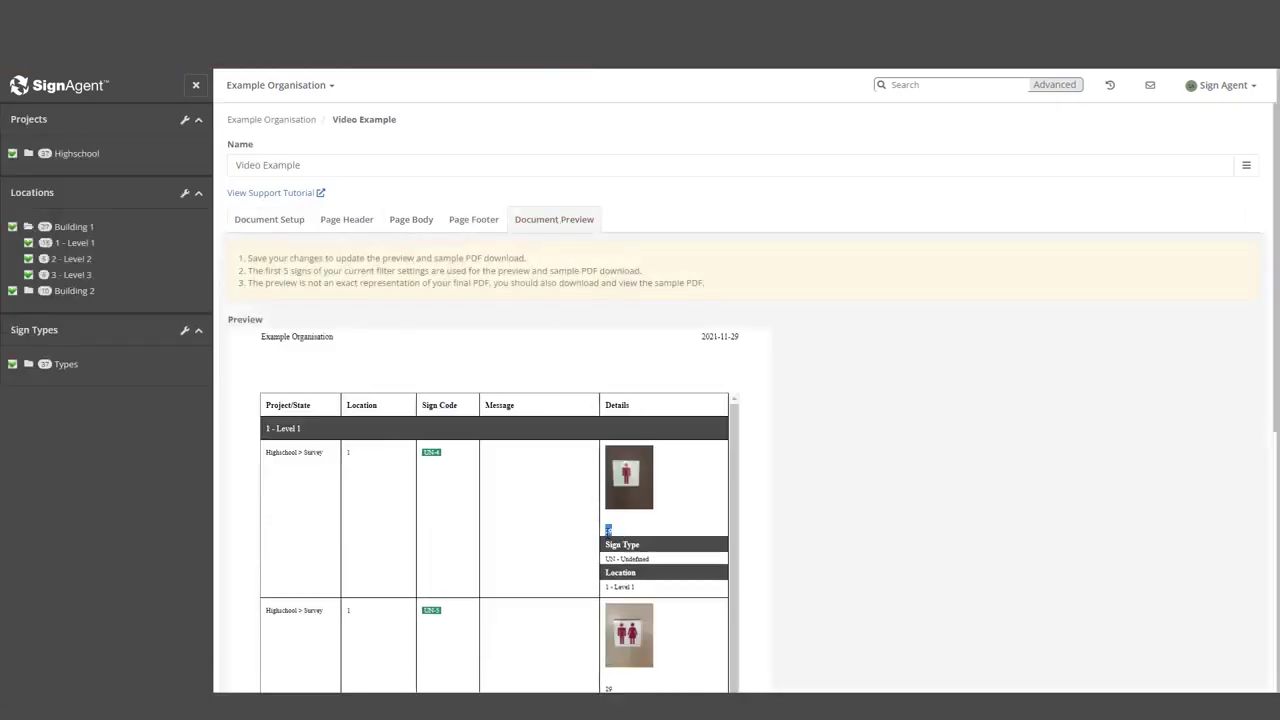
scroll(607, 530, down, 3)
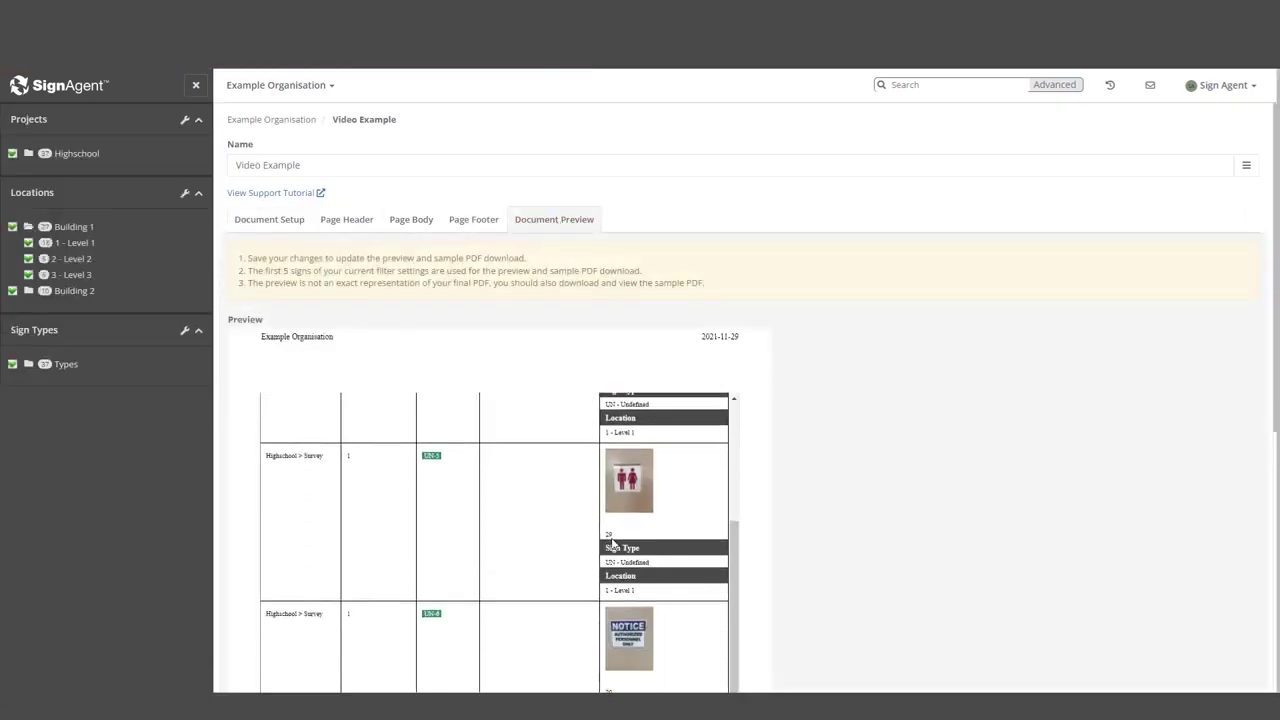
double_click(607, 533)
scroll(607, 540, down, 2)
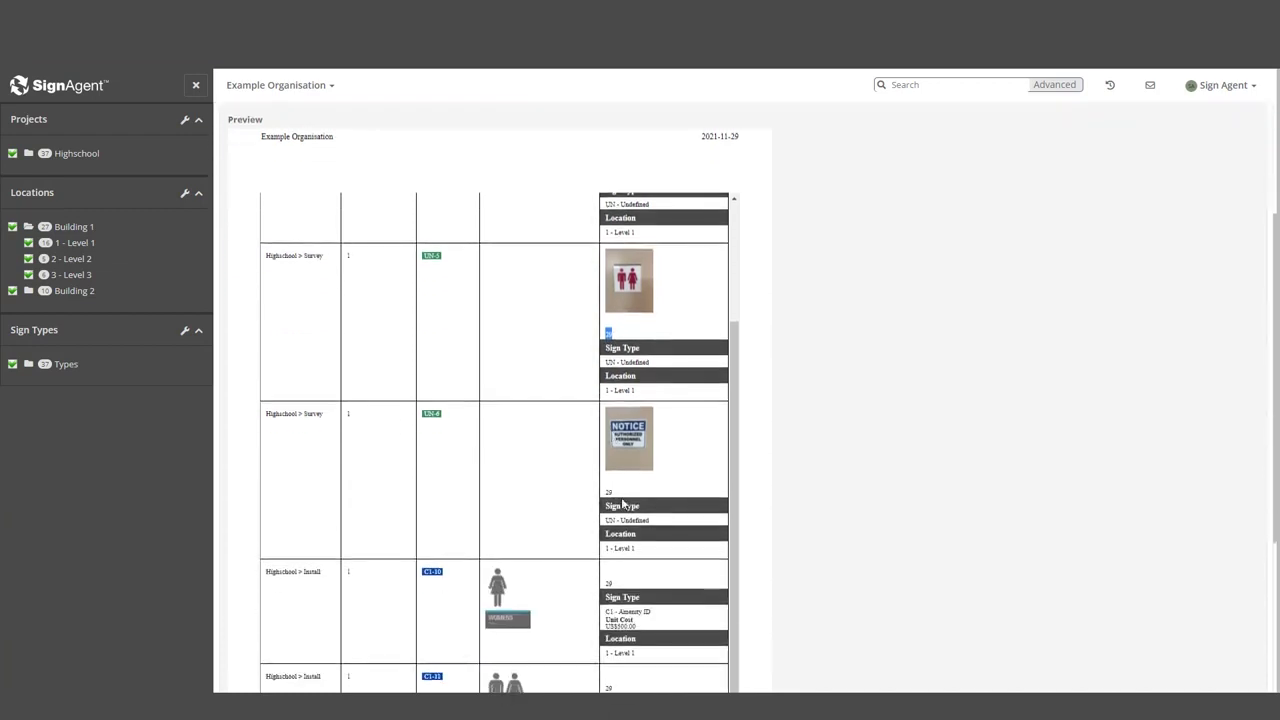
scroll(600, 520, up, 3)
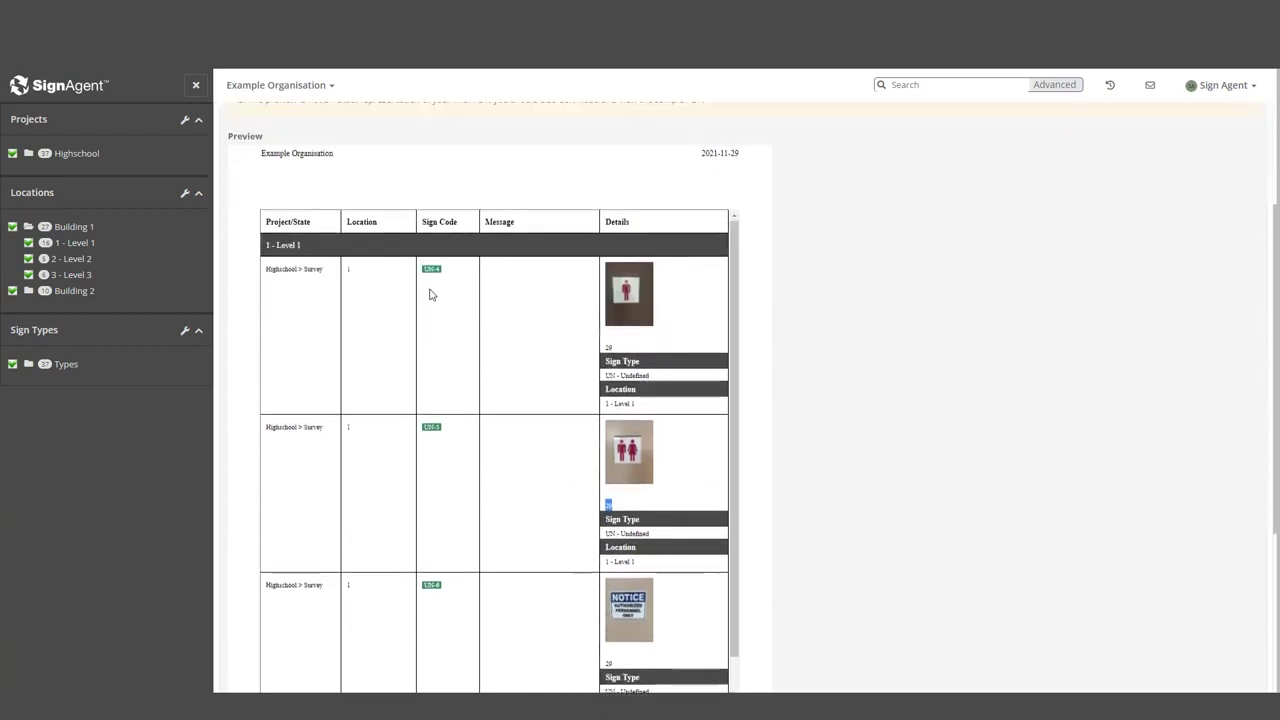
scroll(380, 290, up, 2)
Expand the sign type tree and open the Amenity ID 2 sign type's fields.
click(64, 366)
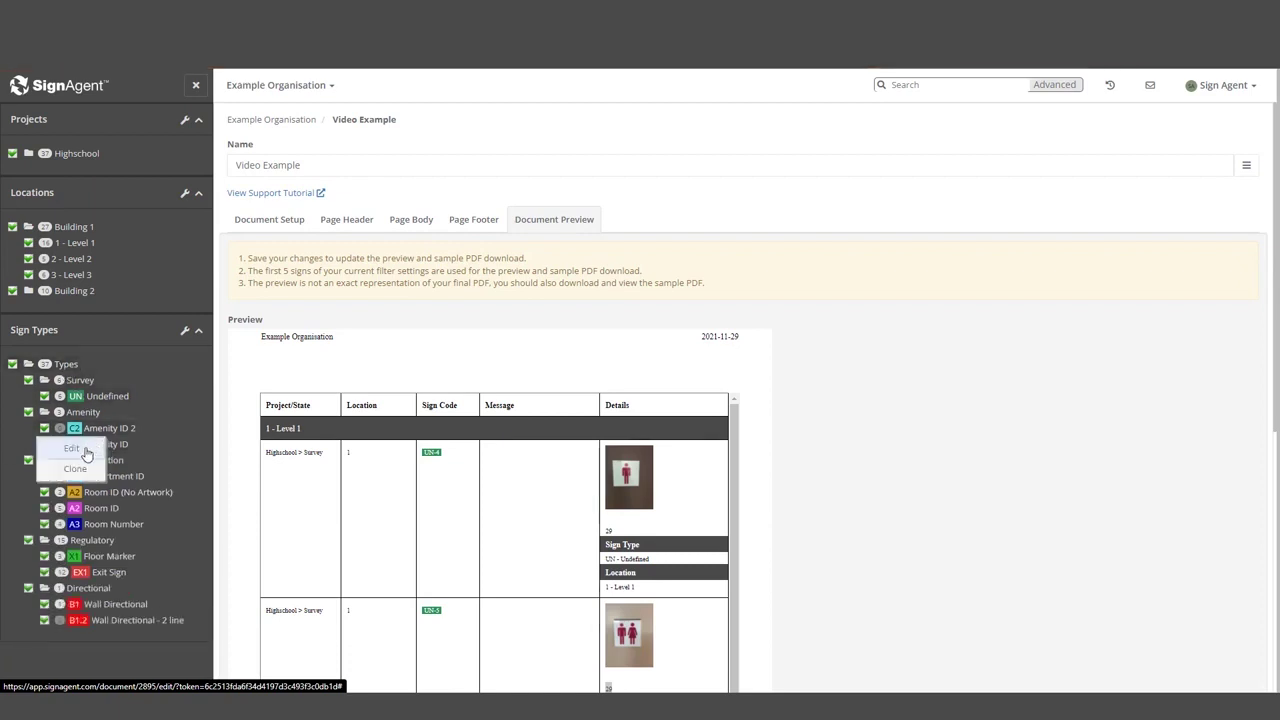
click(86, 450)
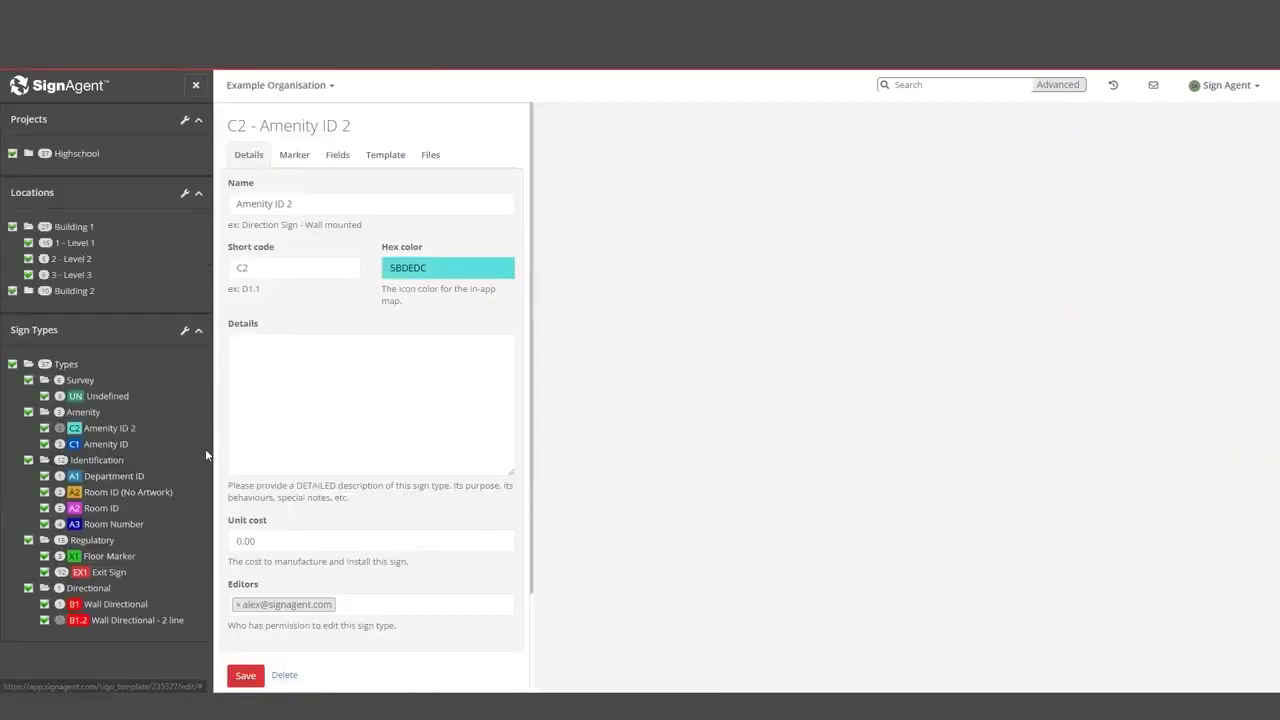
click(335, 160)
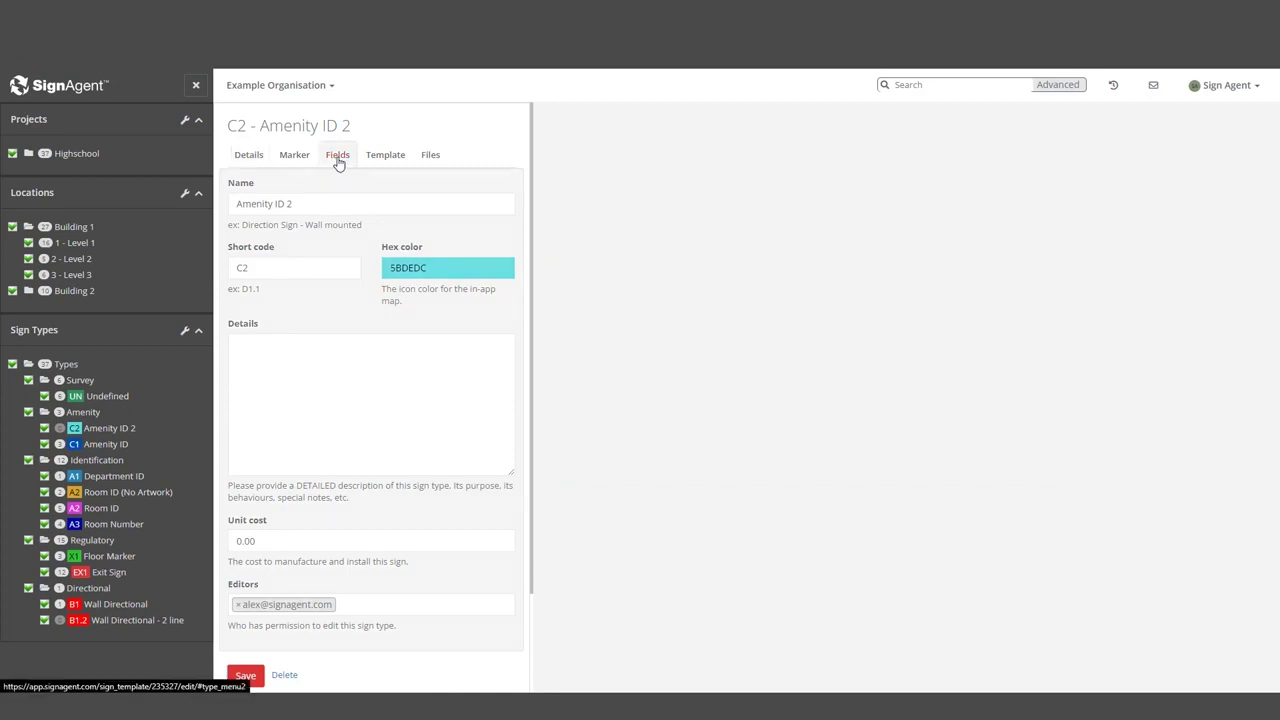
scroll(355, 295, down, 5)
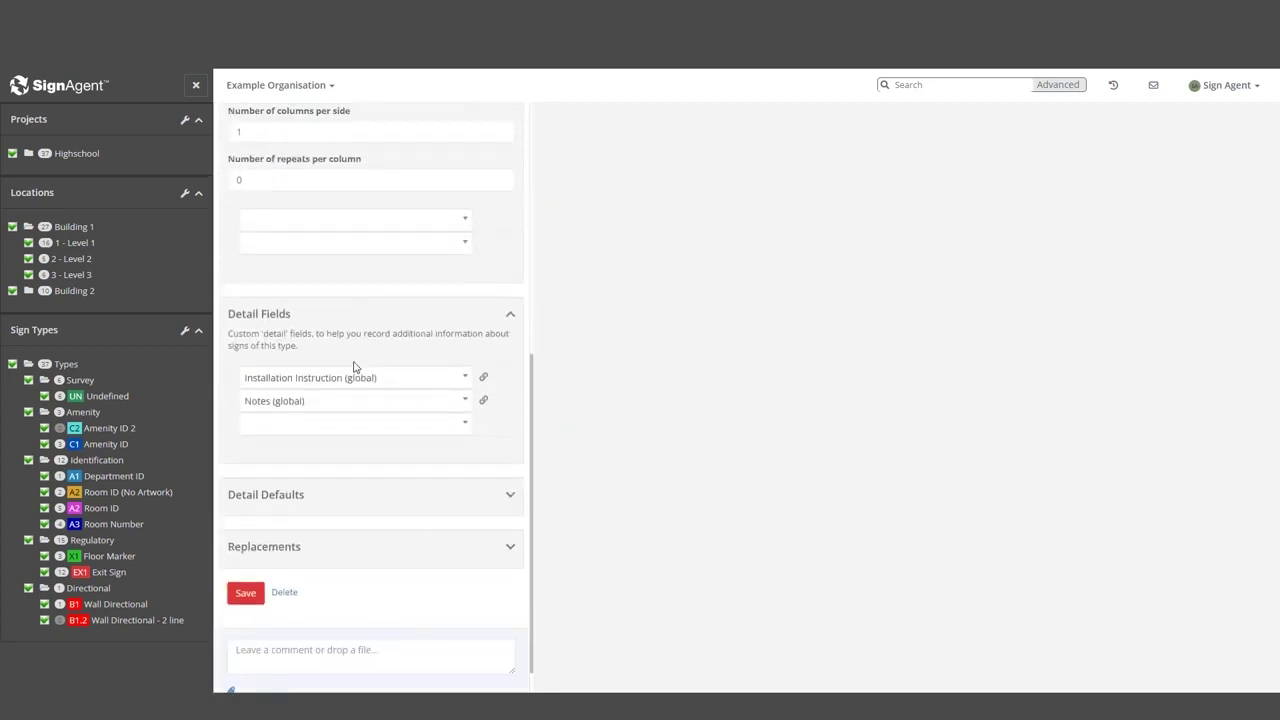
Show the replacements list and select the {installation_instruction} placeholder for copying.
click(508, 514)
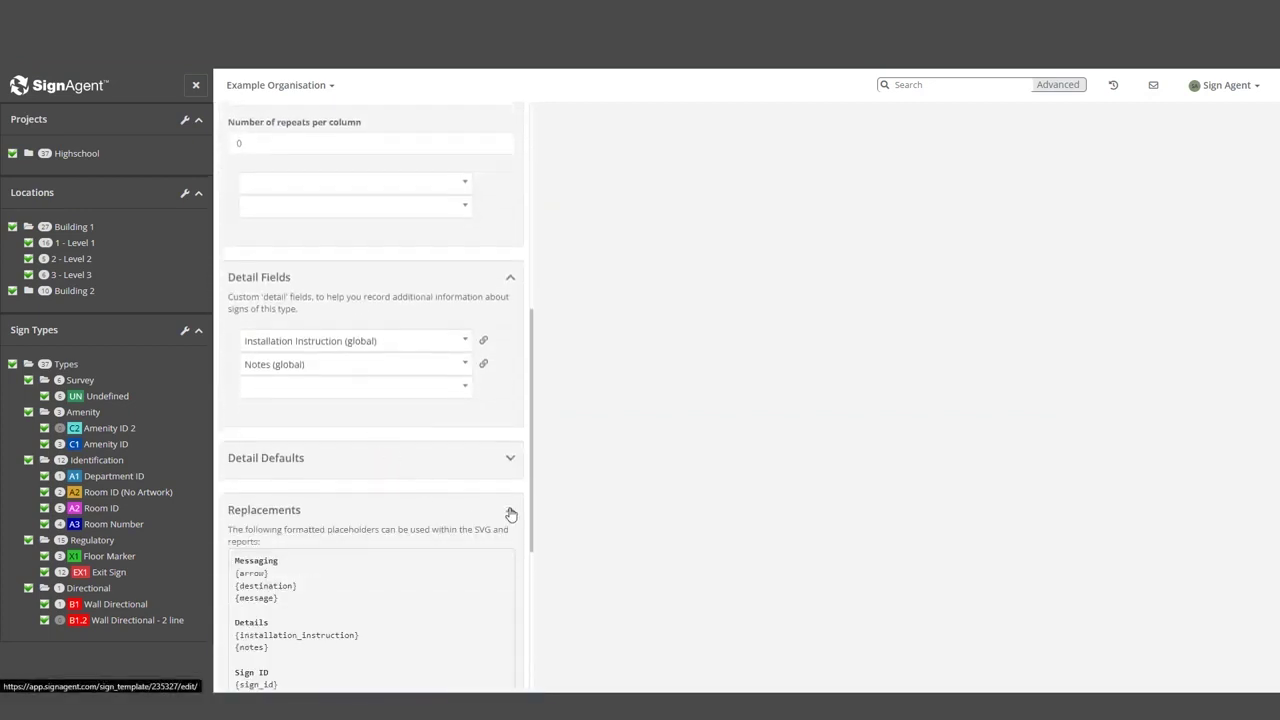
scroll(433, 525, down, 3)
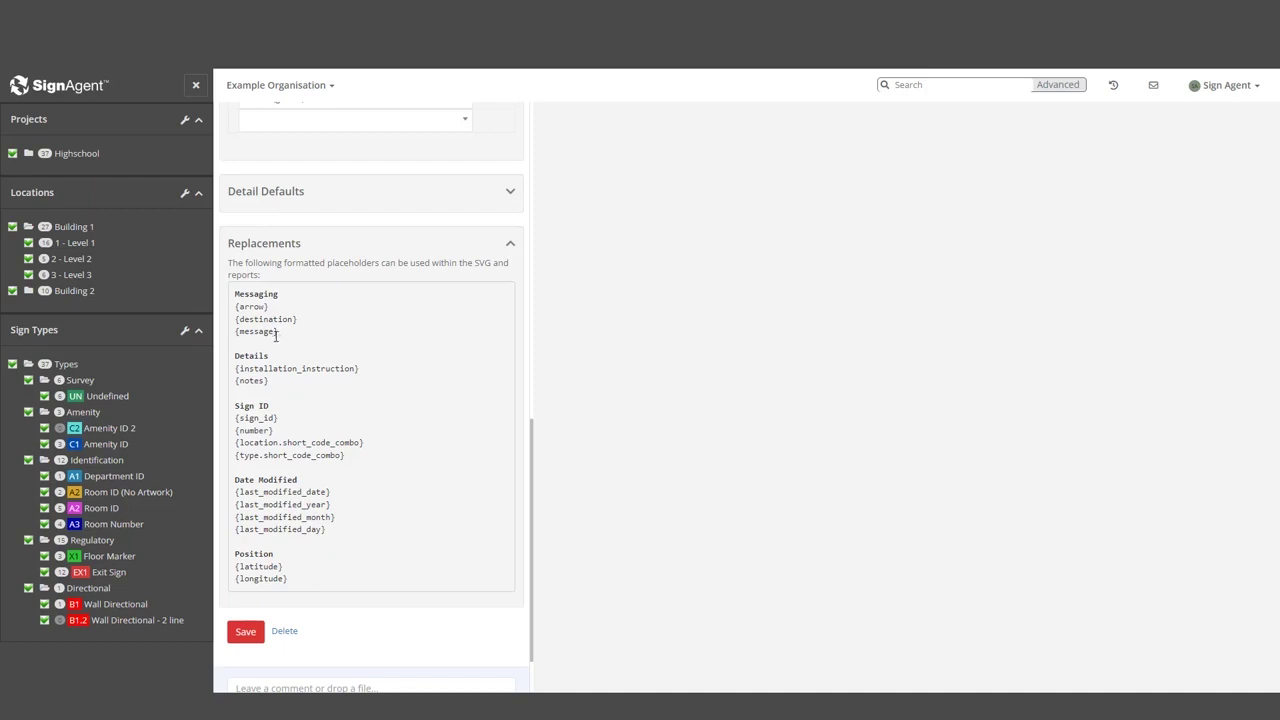
drag(276, 337, 237, 340)
click(286, 341)
drag(362, 370, 236, 376)
key(ctrl+c)
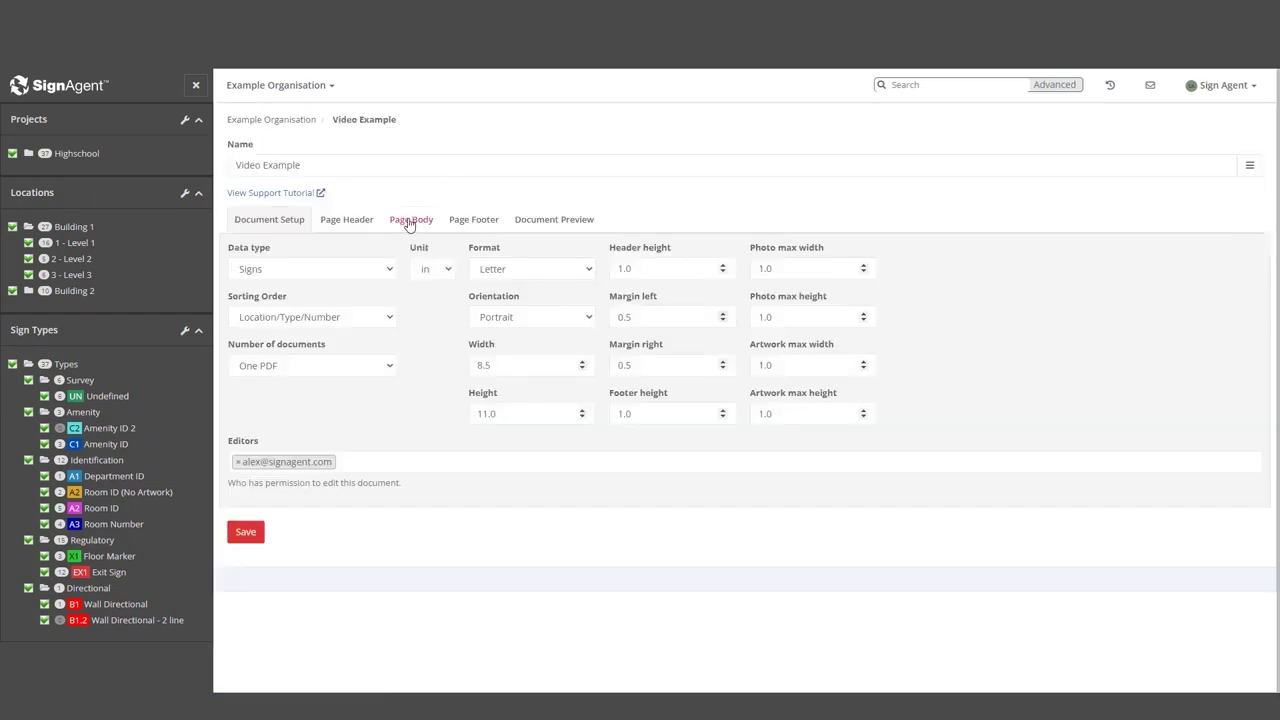
Insert a column after Details in the Page Body table and paste {installation_instruction} into it.
click(409, 222)
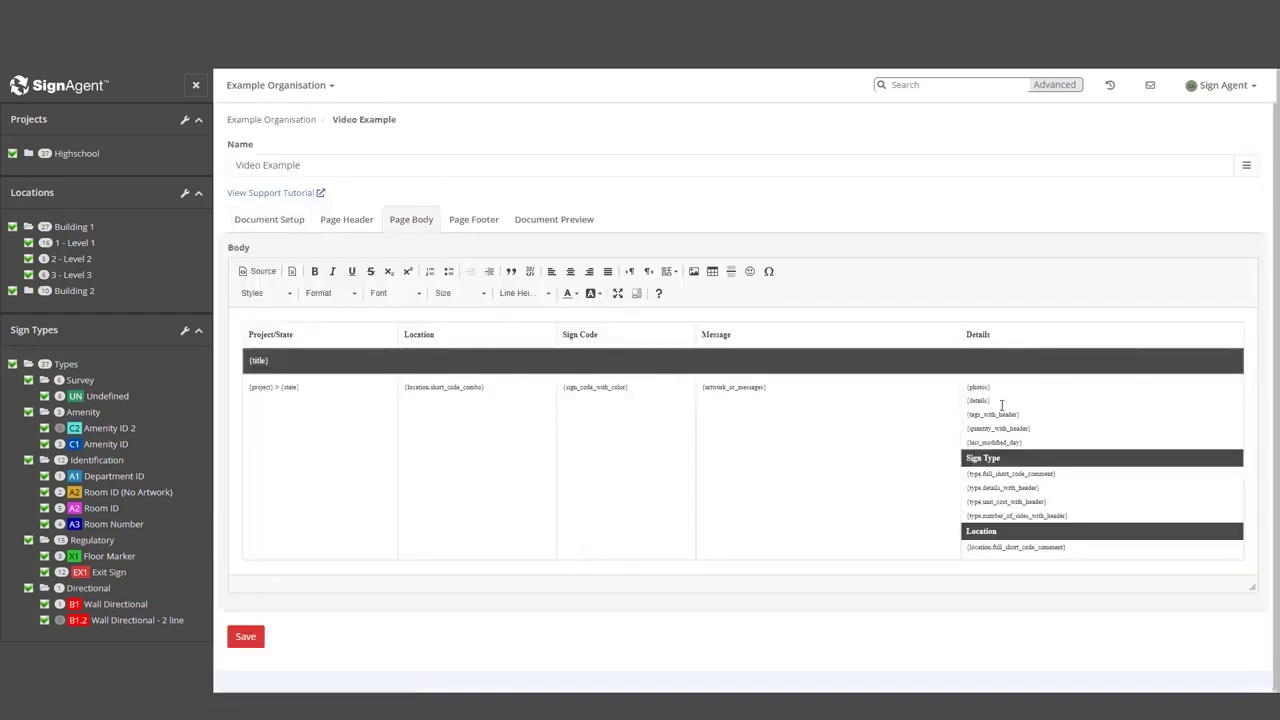
right_click(1179, 412)
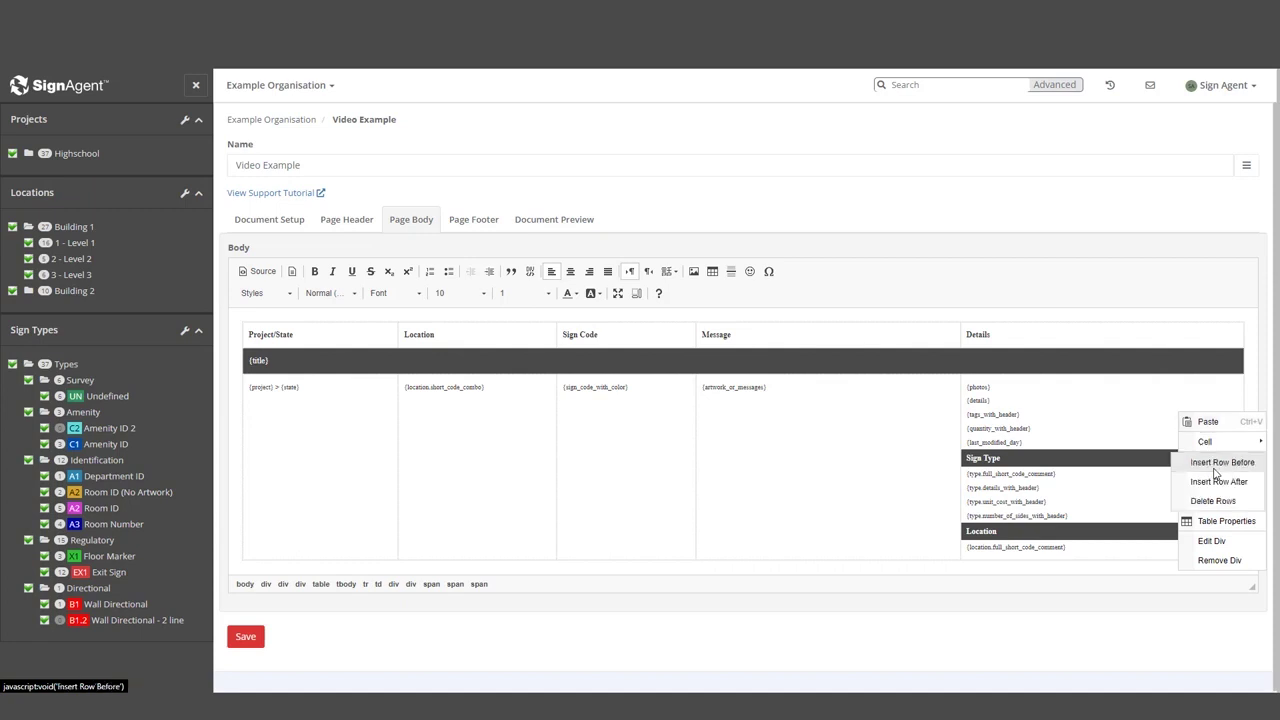
mouse_move(1205, 441)
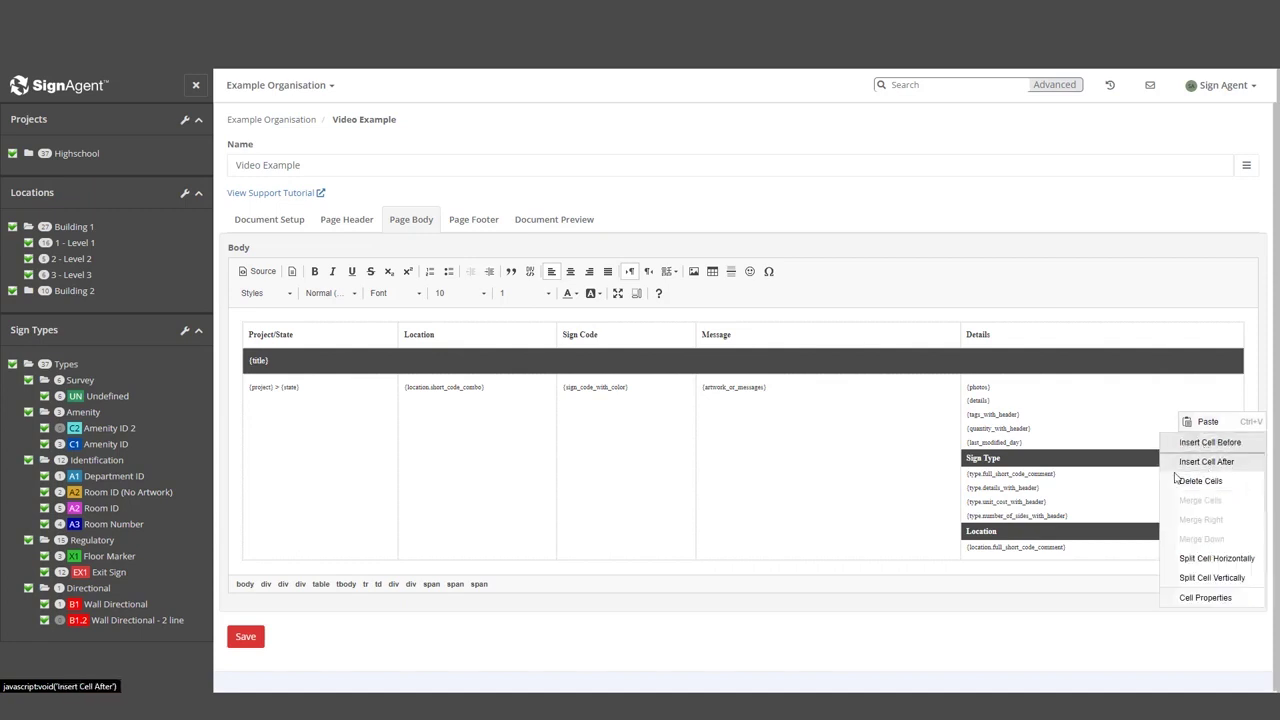
click(1051, 405)
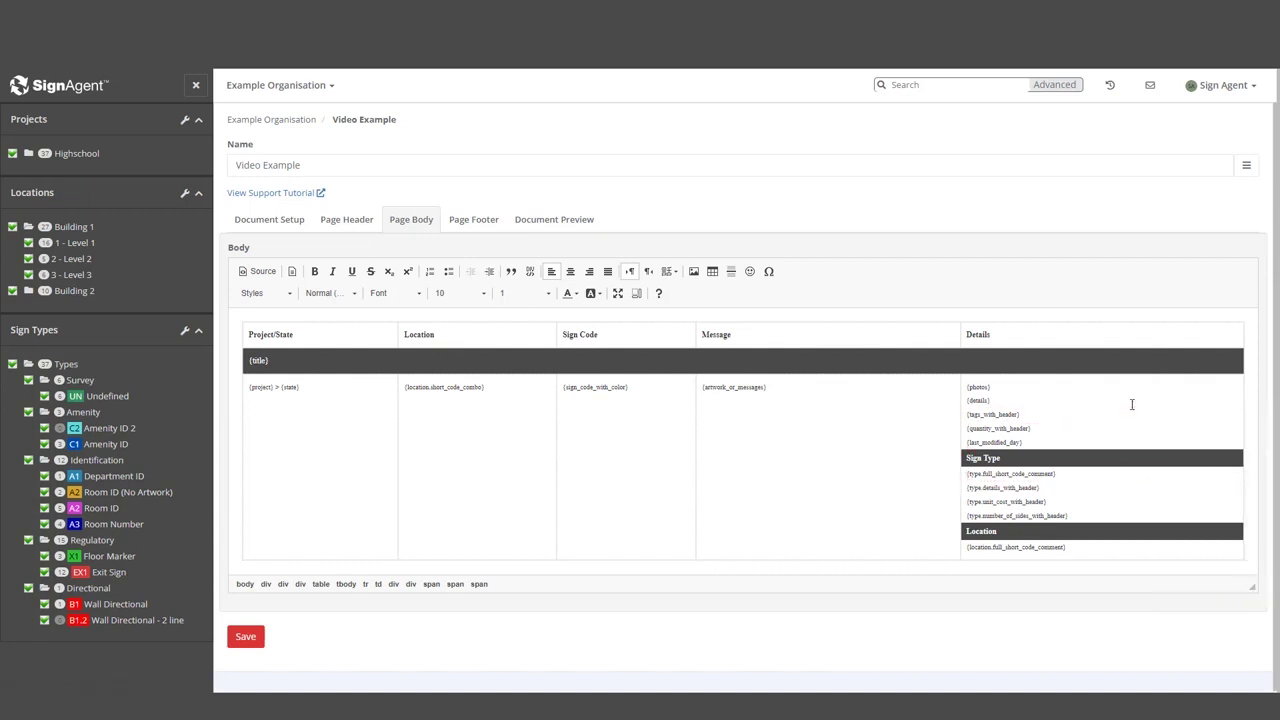
right_click(1131, 405)
mouse_move(1175, 486)
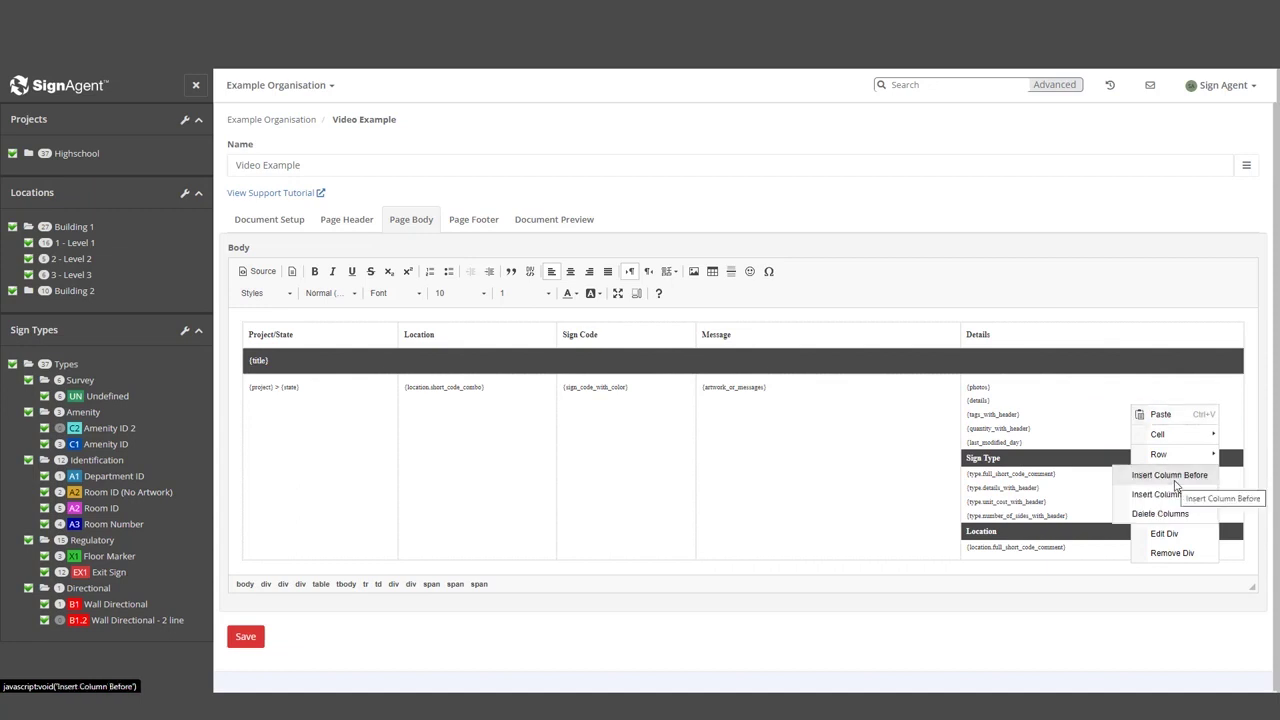
click(1175, 495)
click(1081, 410)
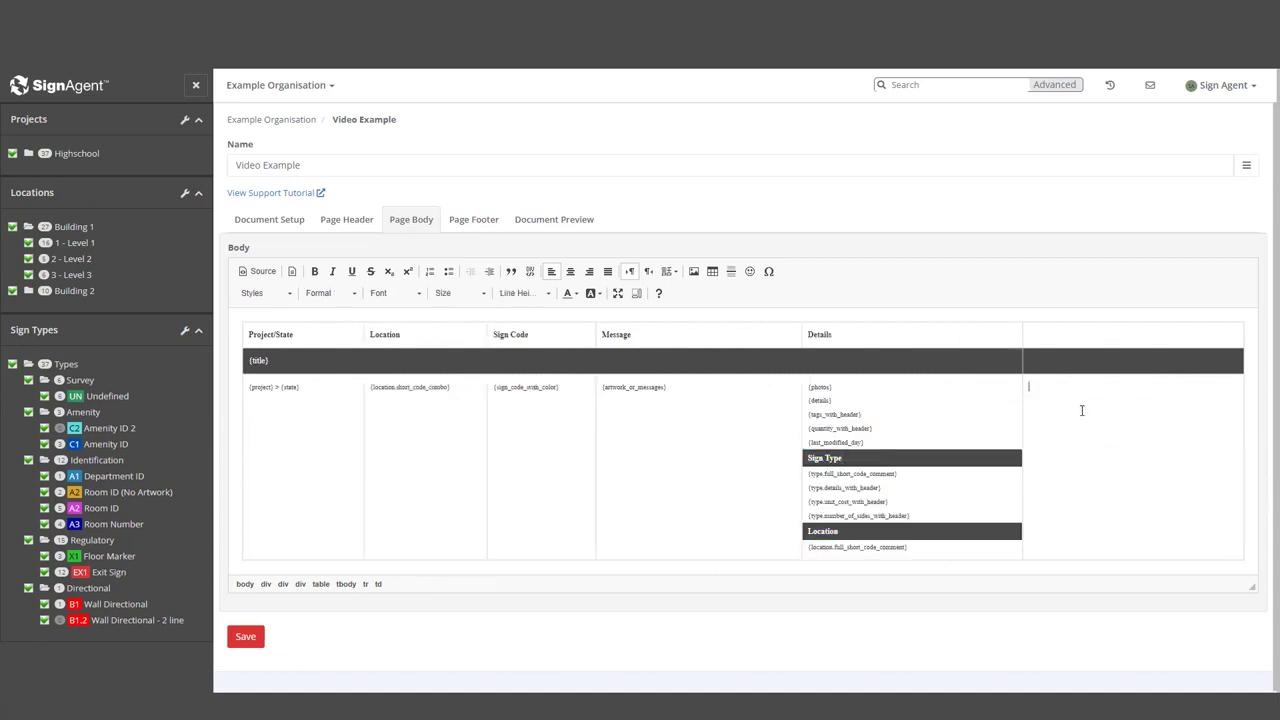
key(ctrl+v)
Split the new cell horizontally, paste the placeholder again, delete the Sign Type block, and save.
right_click(1088, 456)
mouse_move(1110, 486)
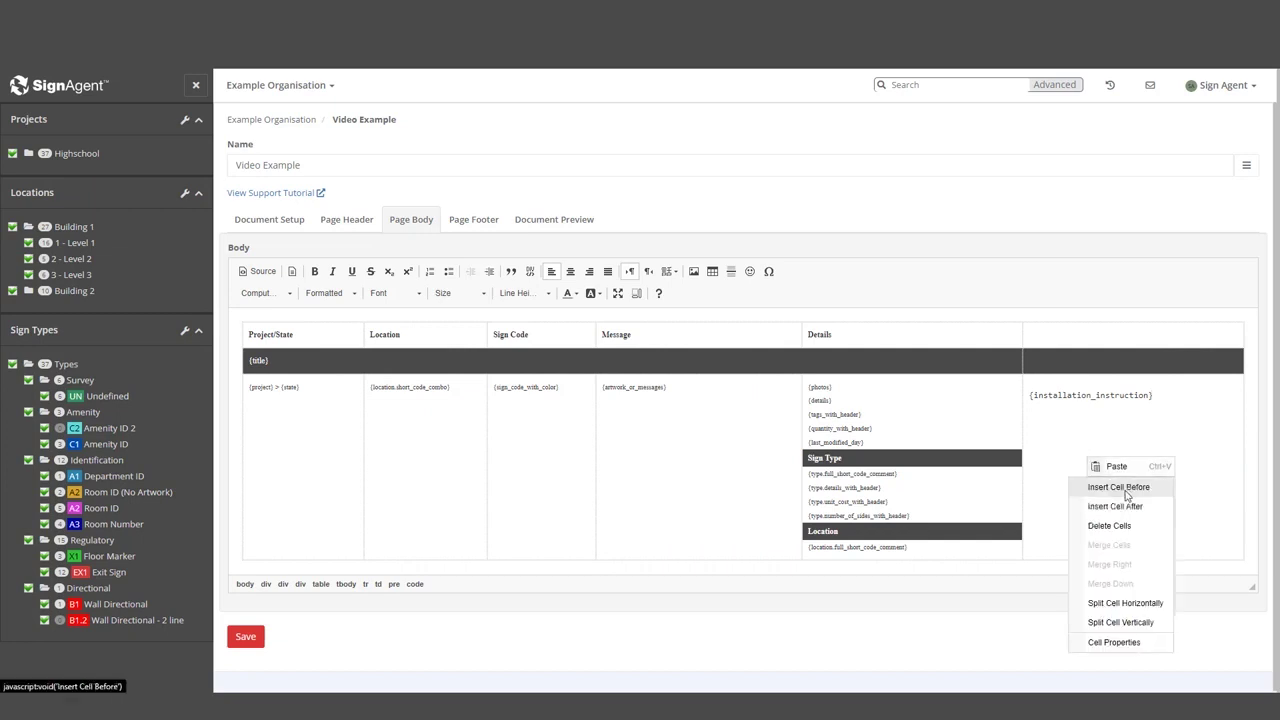
click(1135, 605)
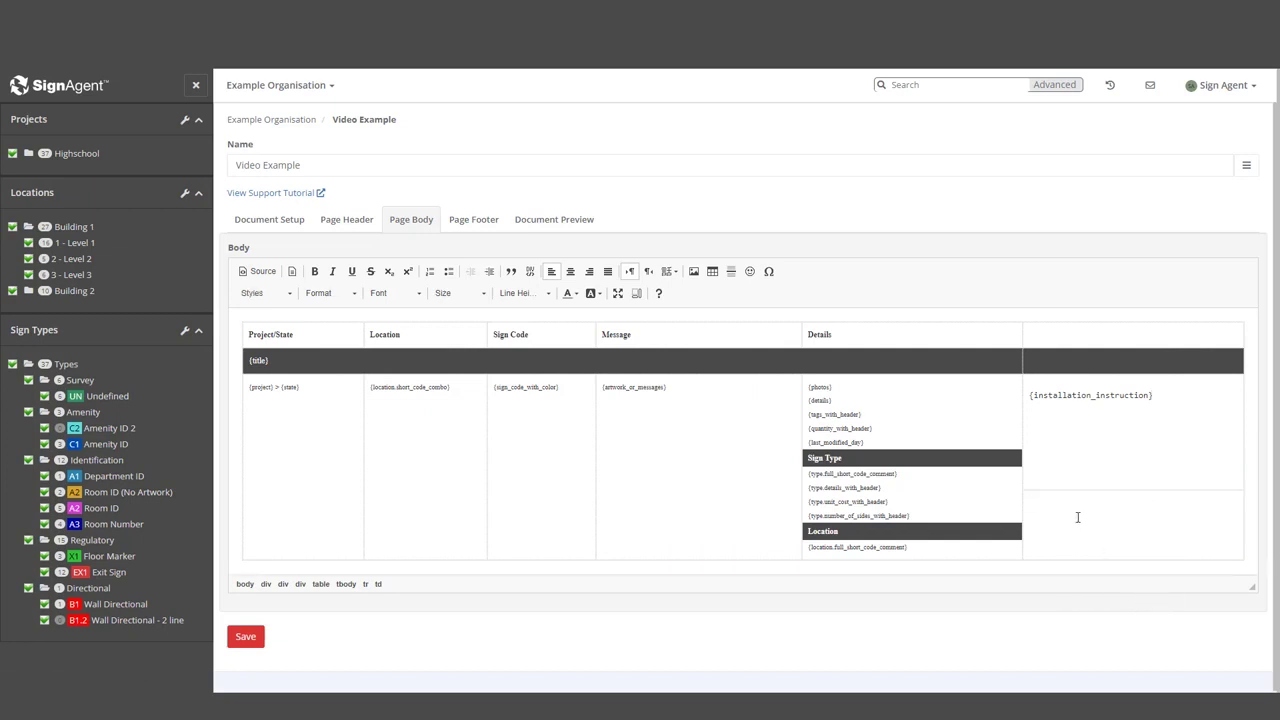
key(ctrl+v)
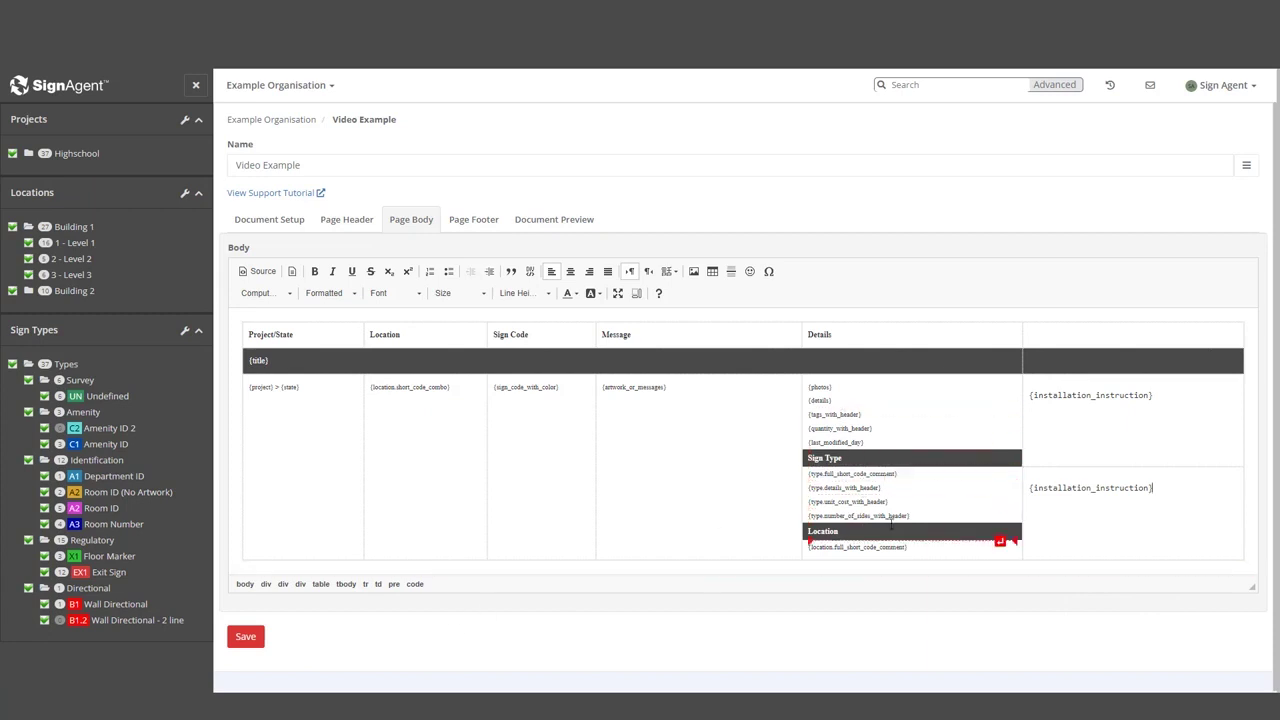
drag(908, 516, 807, 458)
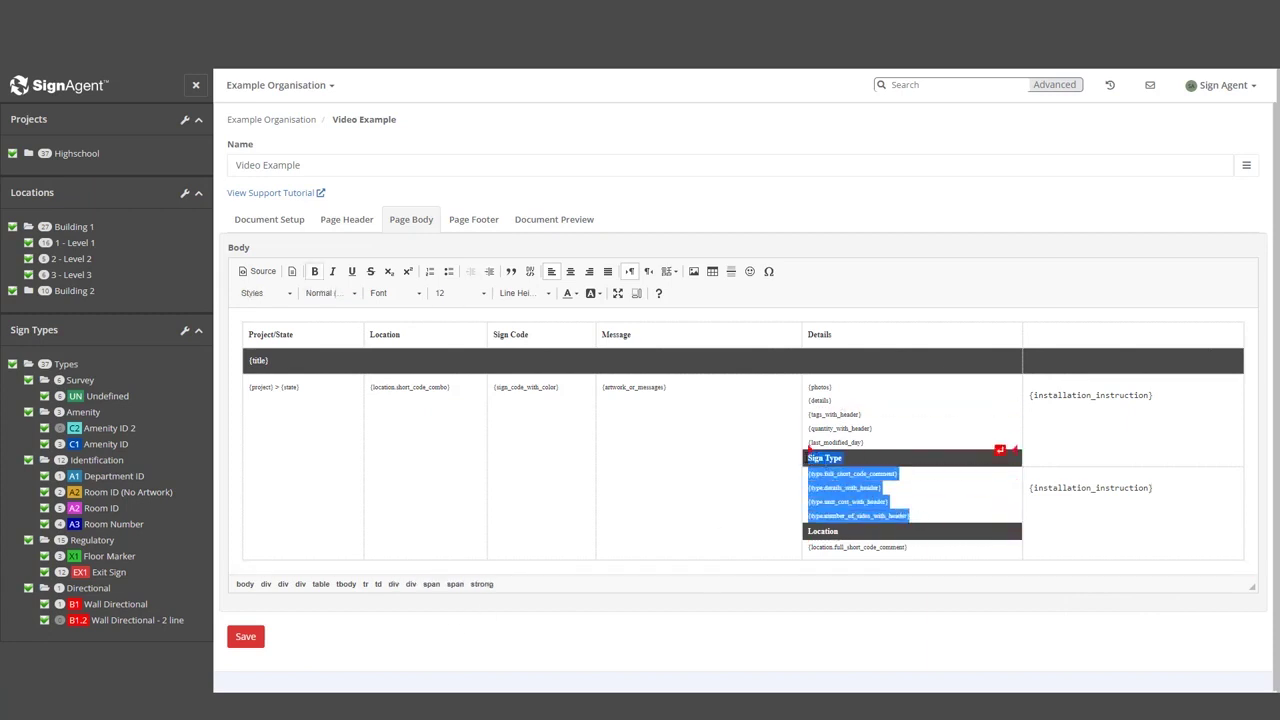
key(Delete)
click(240, 645)
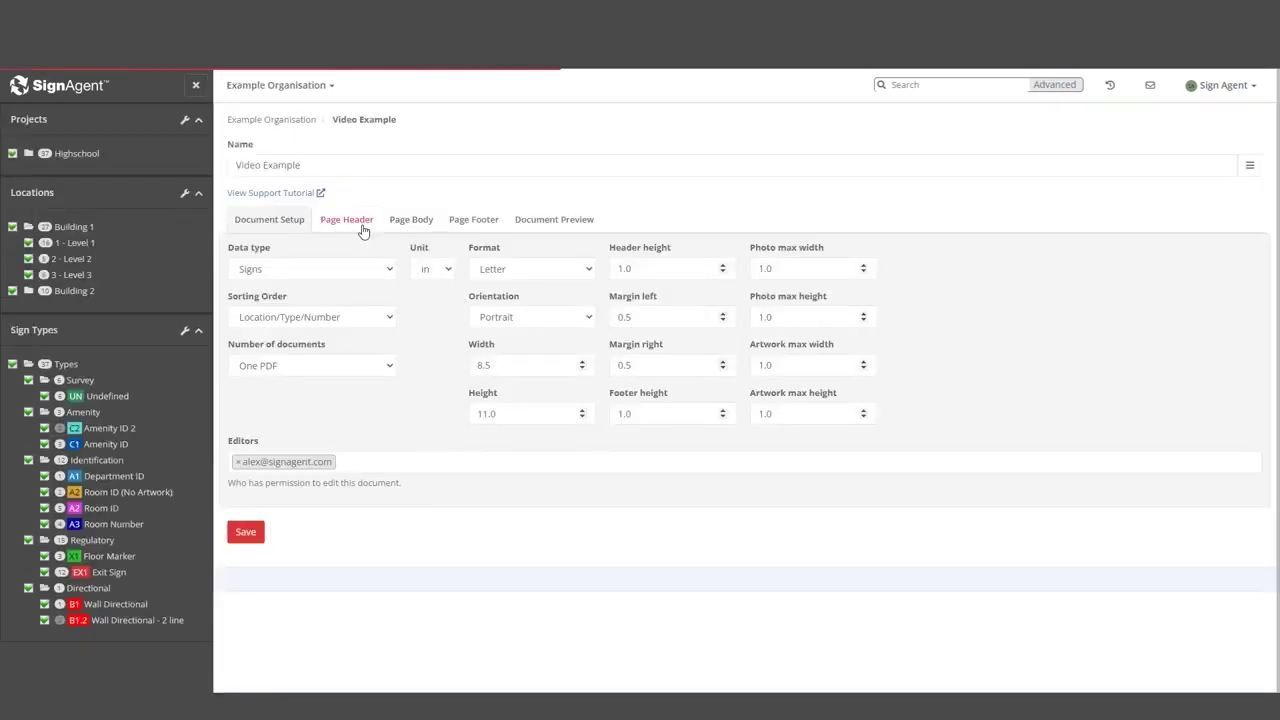
Show the Video Example Page Header template with its {organization} and {date} placeholders.
click(360, 226)
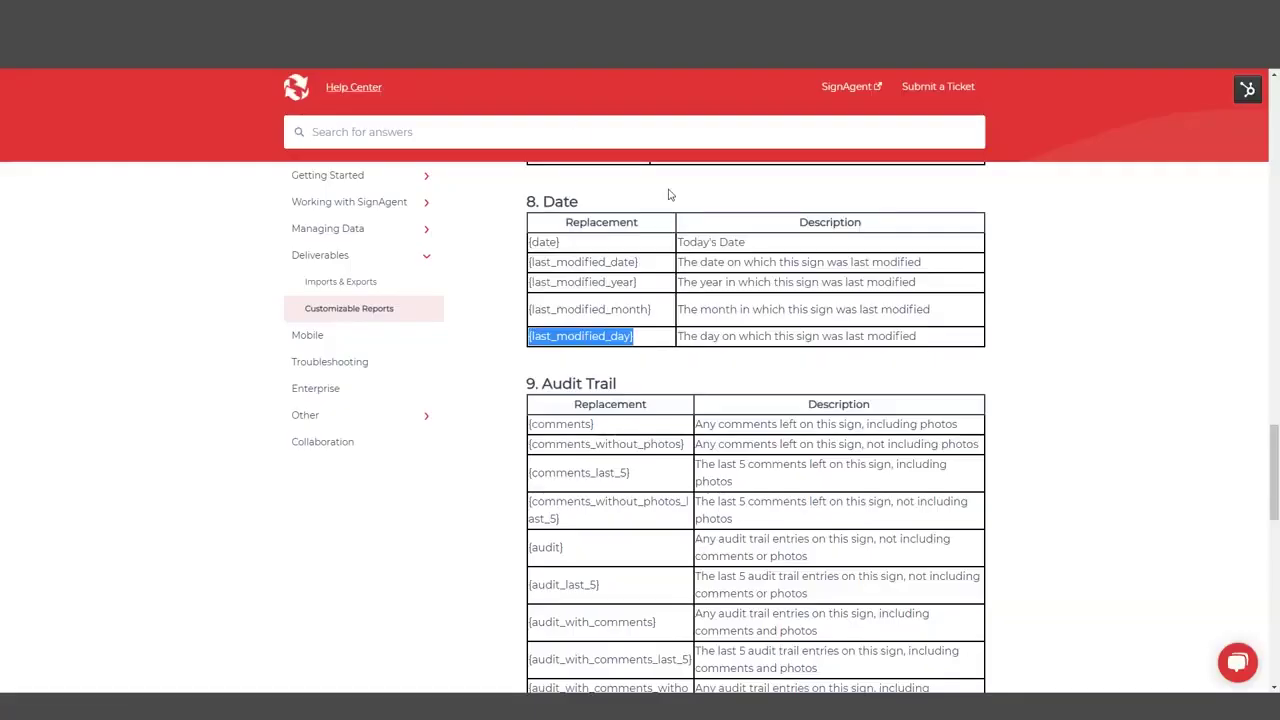
scroll(704, 473, down, 15)
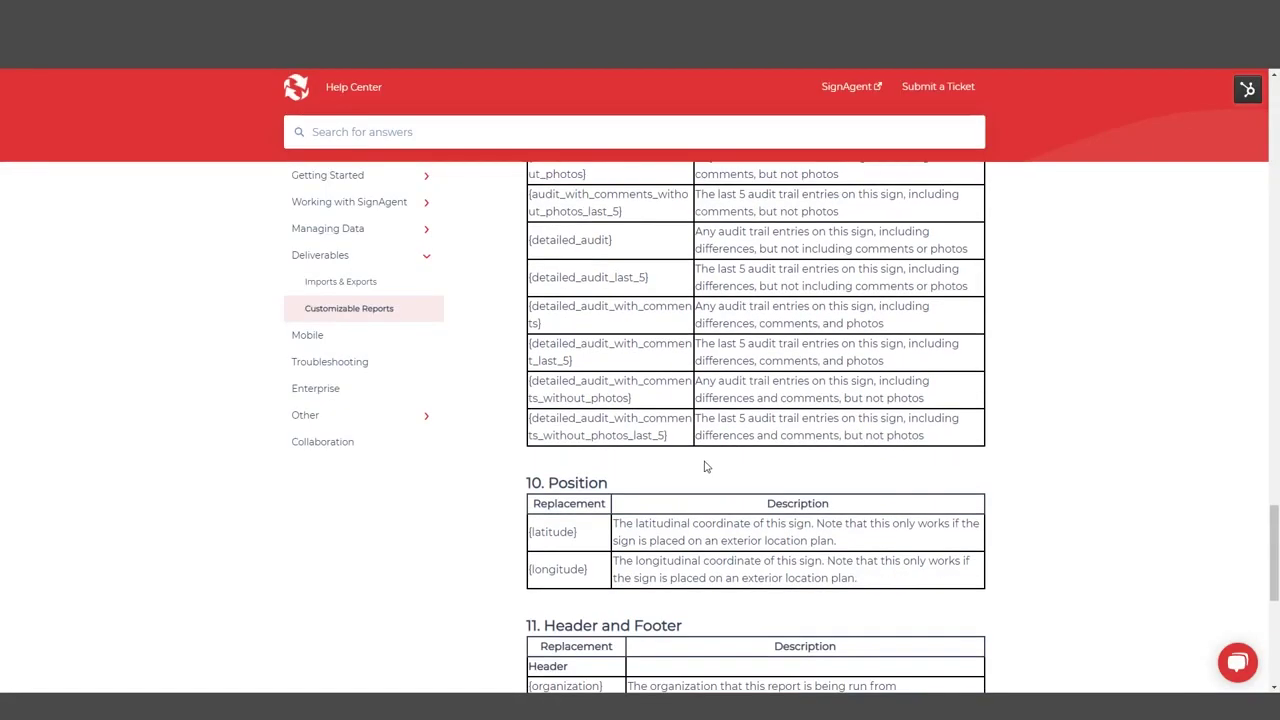
scroll(704, 473, up, 3)
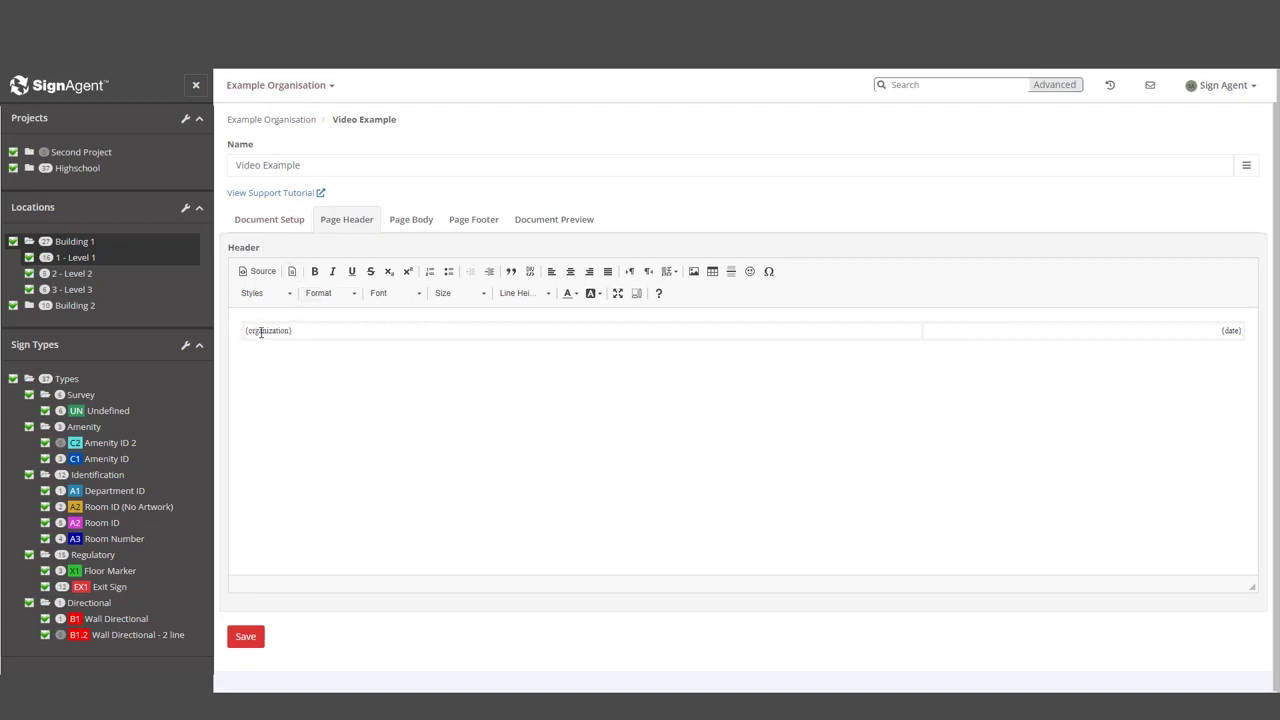
Replace the {project} placeholder after {organization} in the page header with 'Project' and save the report.
click(298, 331)
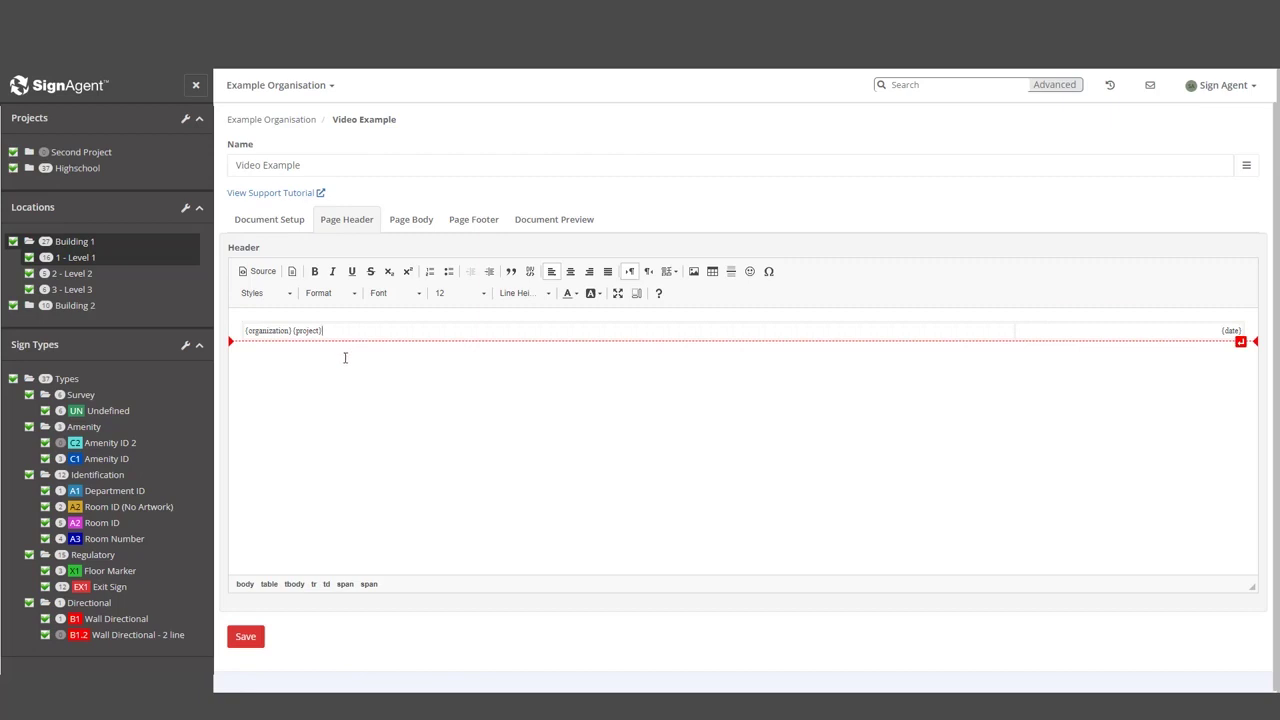
drag(330, 330, 292, 331)
key(BackSpace)
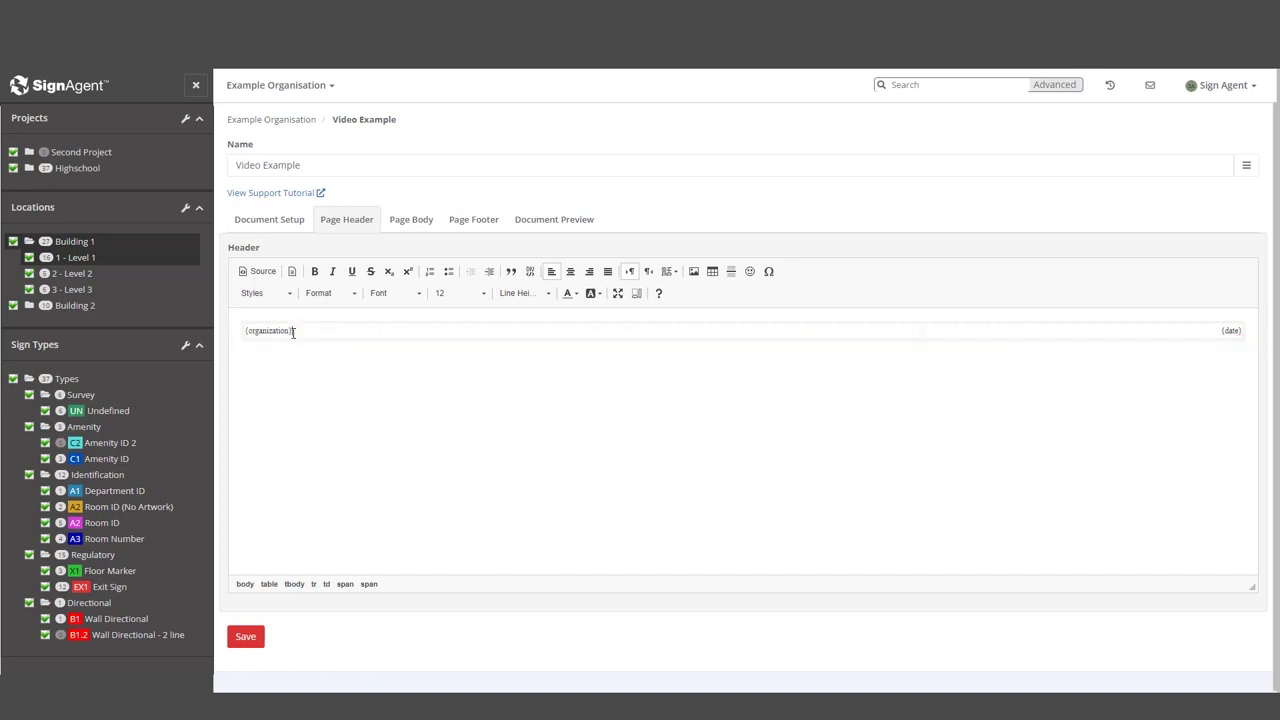
click(256, 638)
text(Project)
click(258, 636)
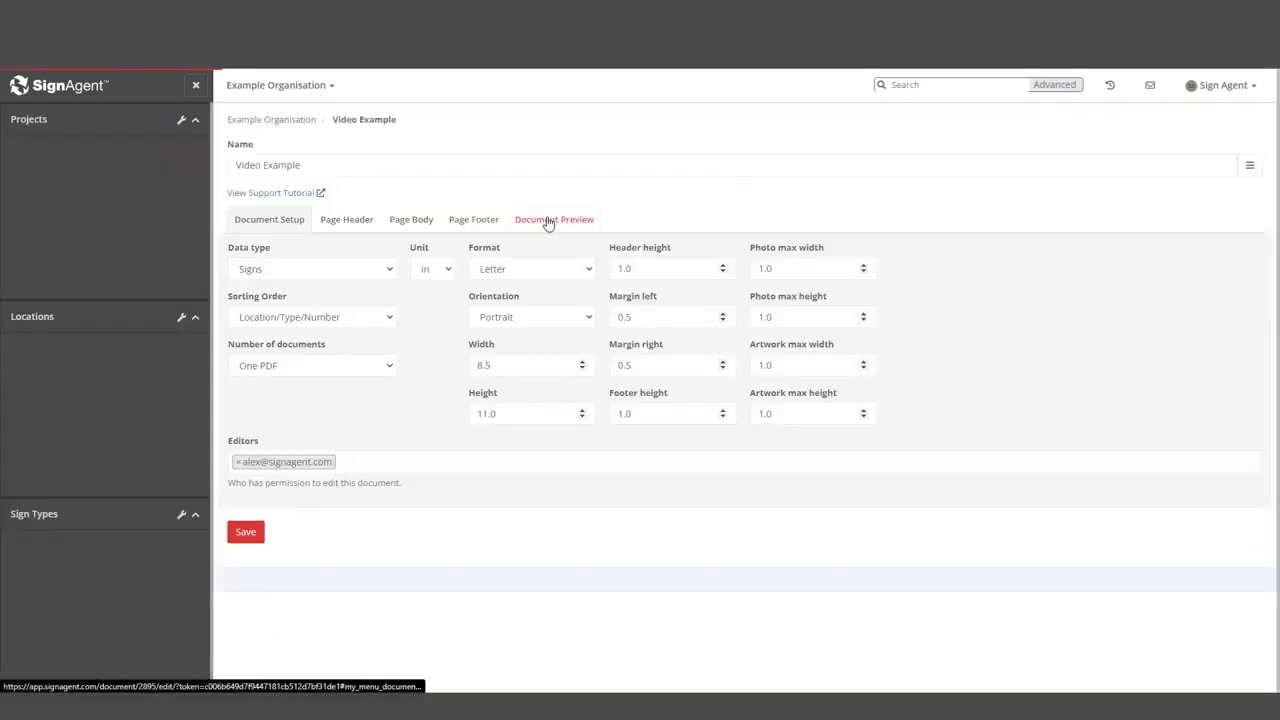
Check the rendered Video Example document, then choose Video Example as the Export page's PDF template.
click(548, 220)
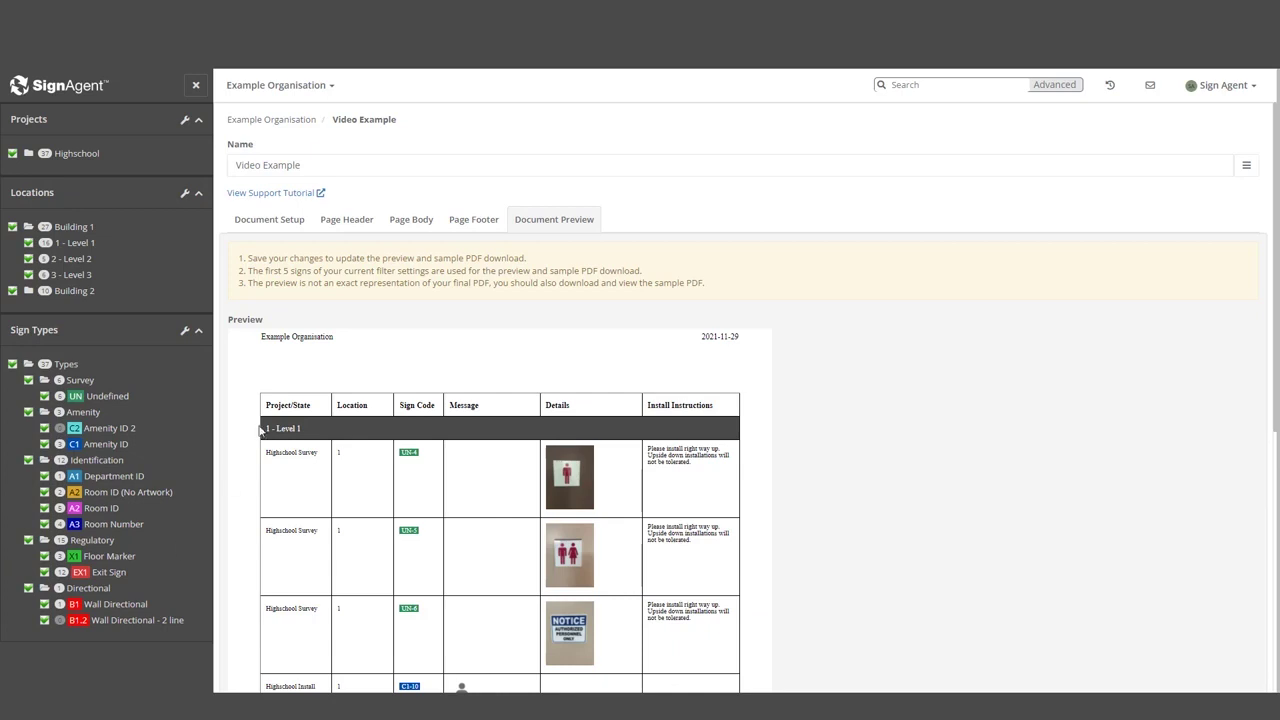
click(284, 90)
click(269, 178)
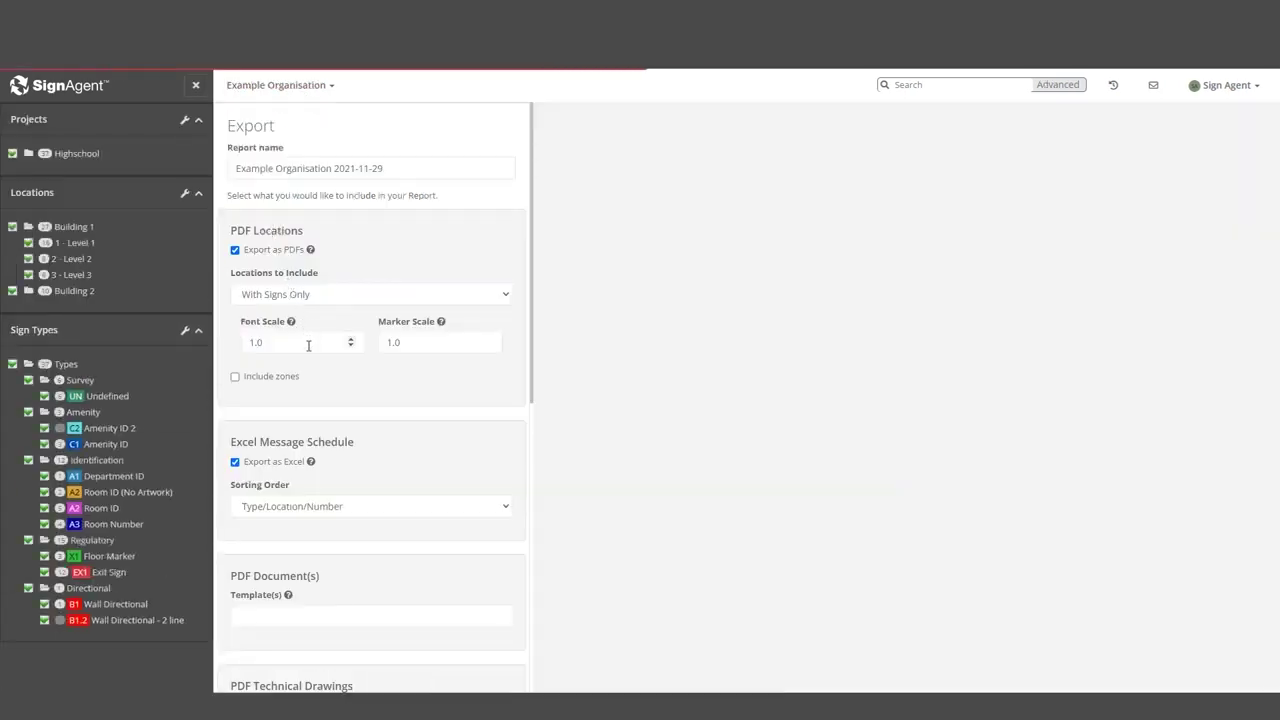
scroll(309, 434, down, 2)
click(273, 480)
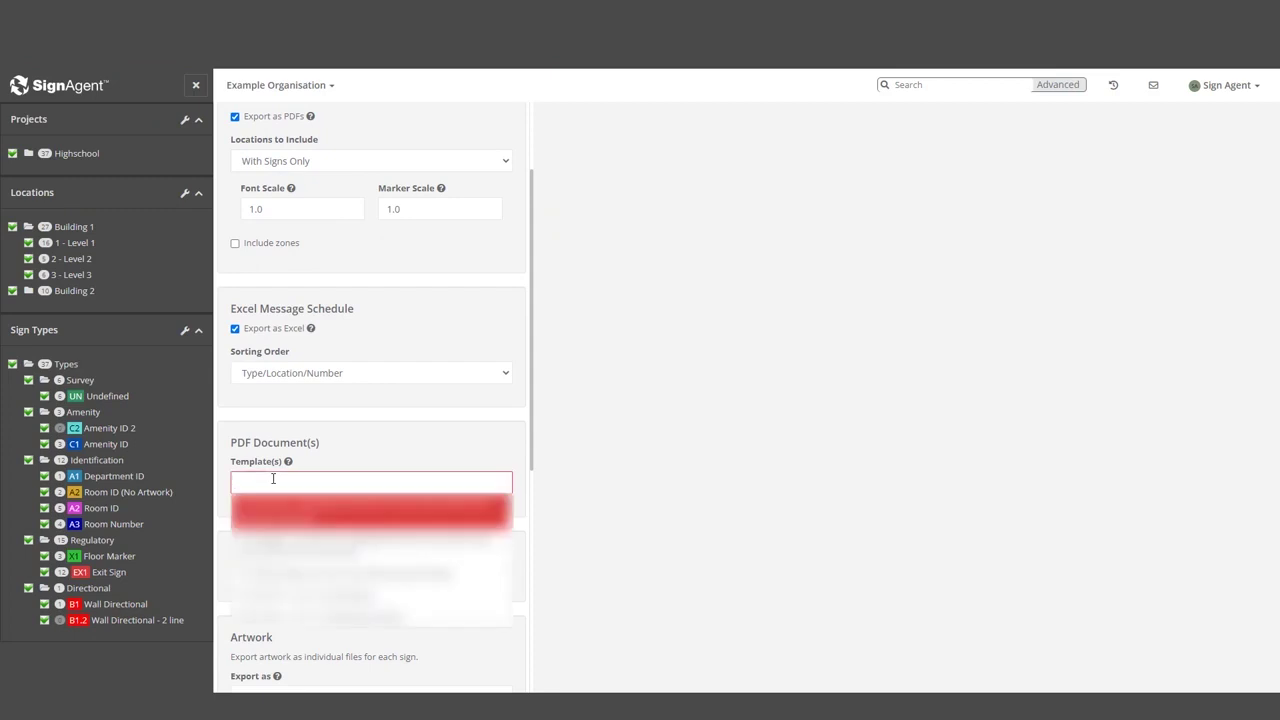
text(Video)
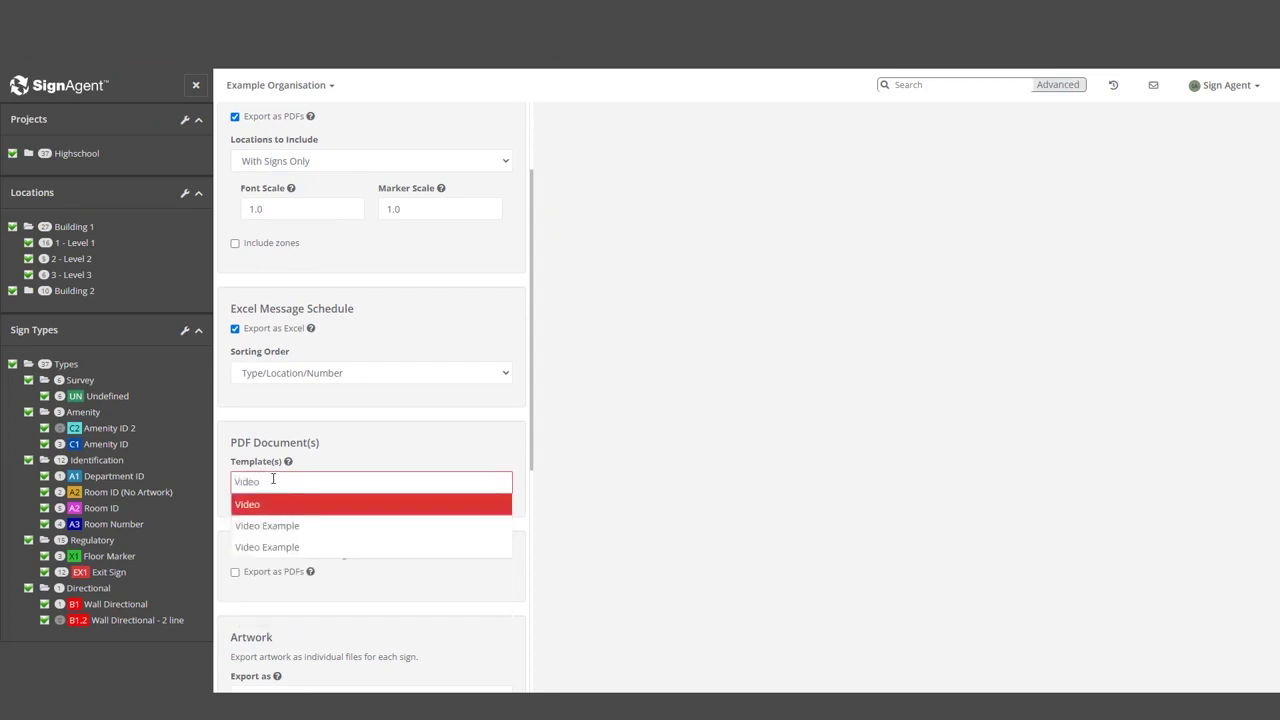
click(271, 526)
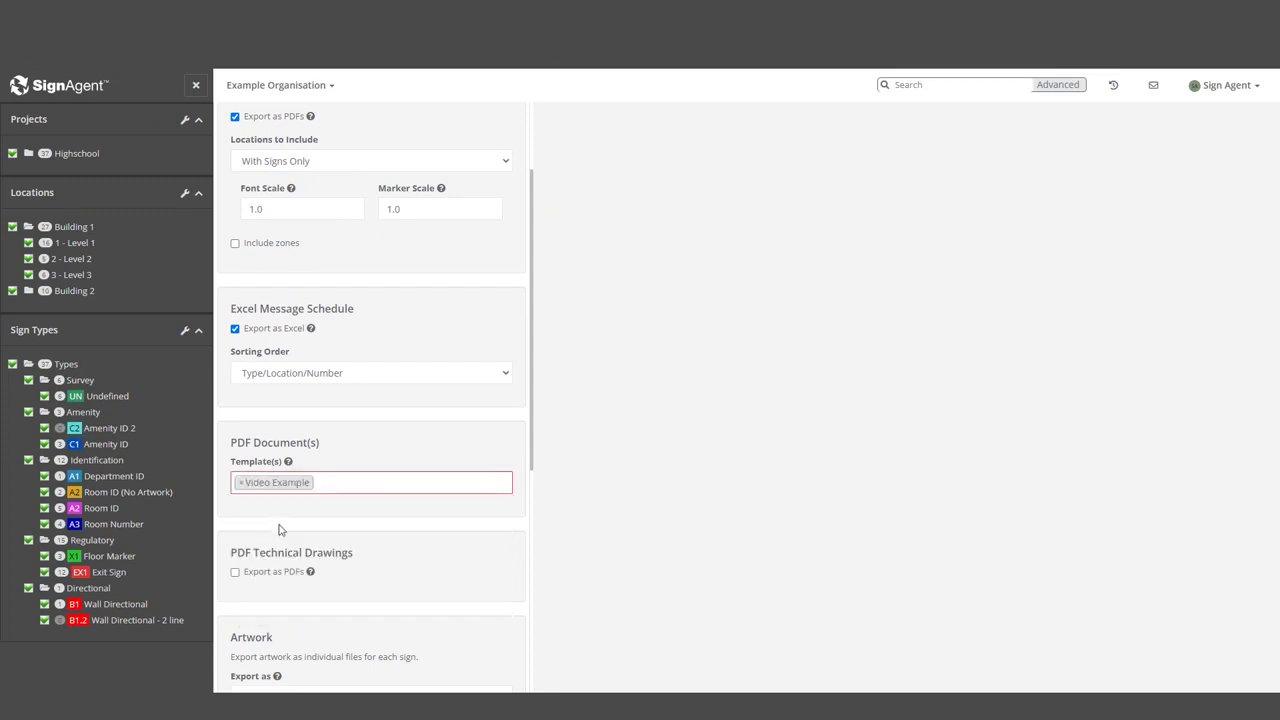